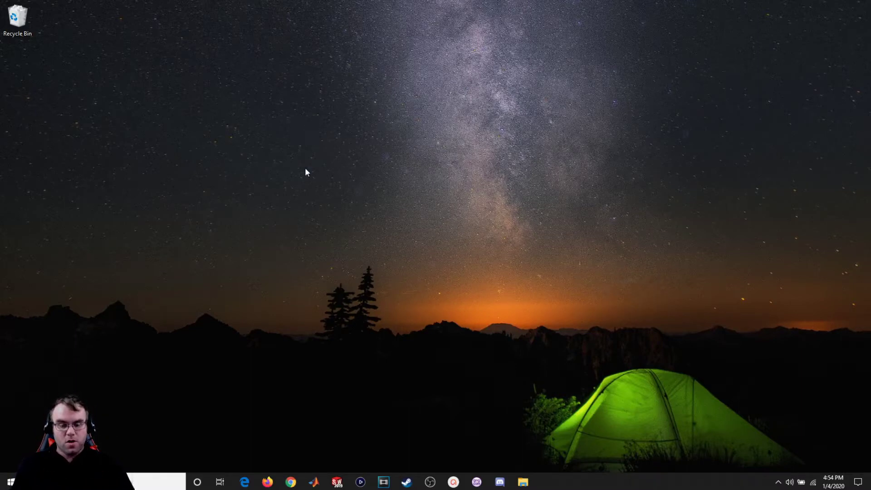
Step: Open SOLIDWORKS and create a new part document
click(337, 482)
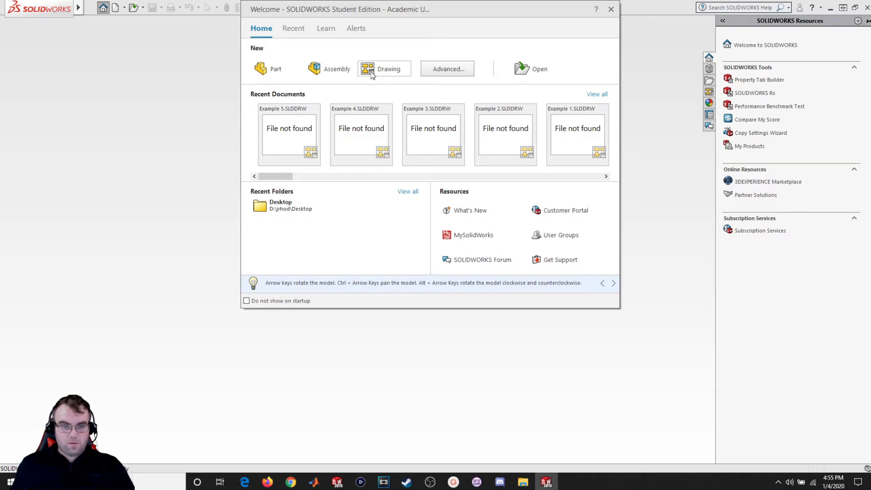
click(275, 70)
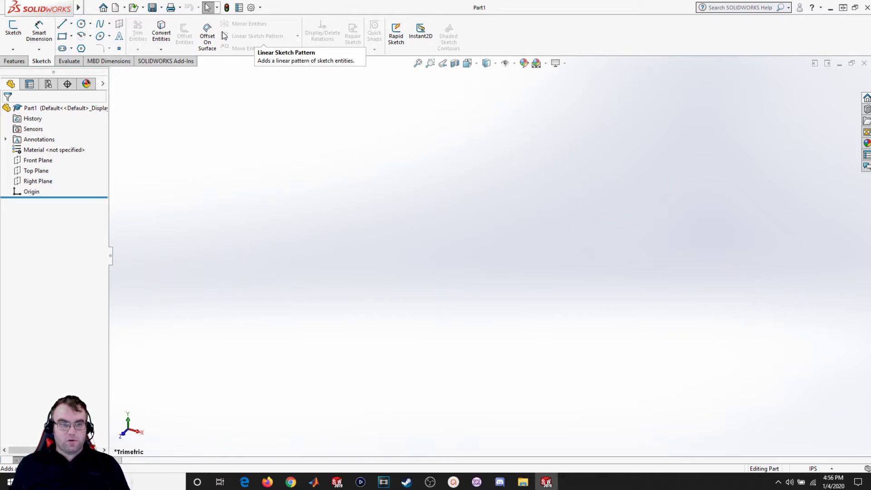
click(17, 62)
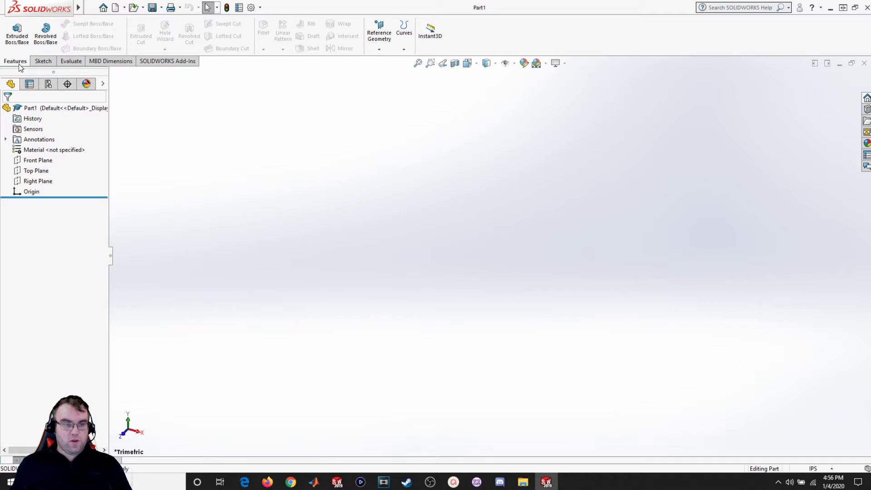
click(70, 61)
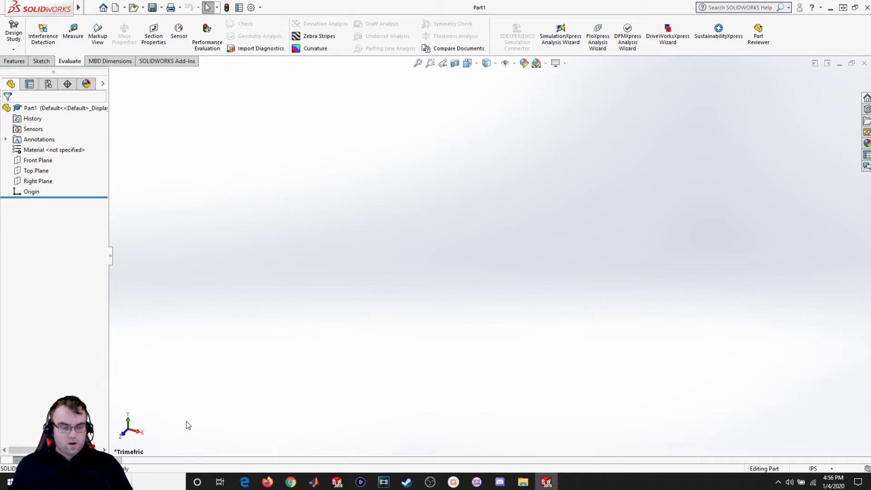
click(812, 468)
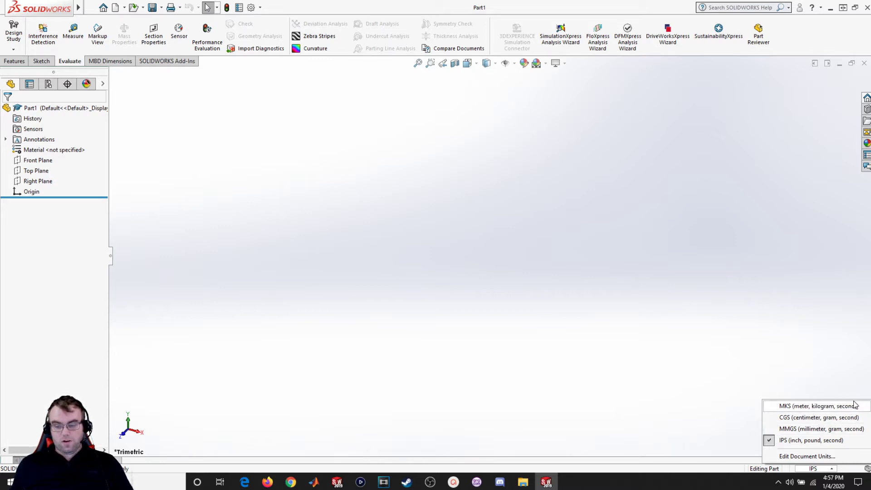
click(376, 186)
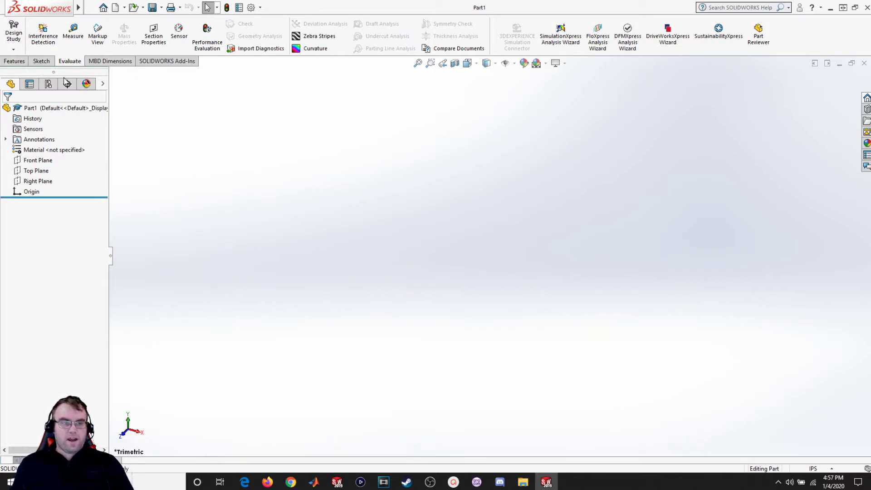
Step: Start a new 2D sketch on the Front Plane
click(37, 61)
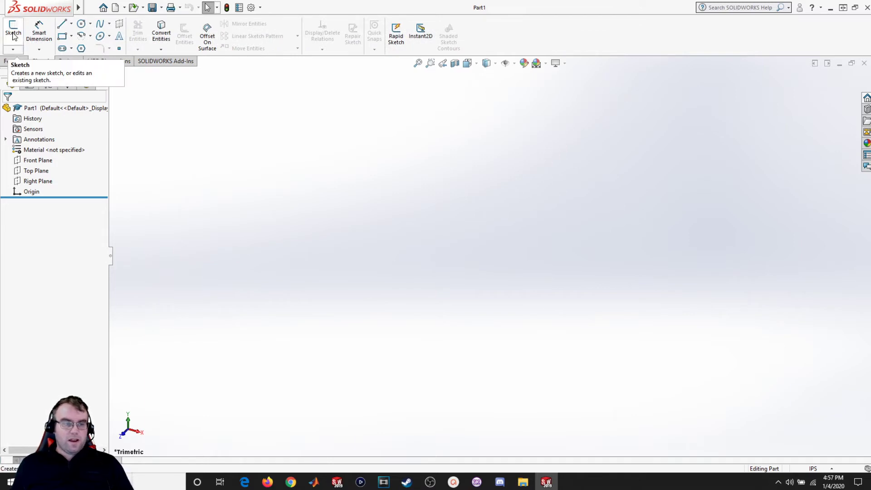
click(13, 49)
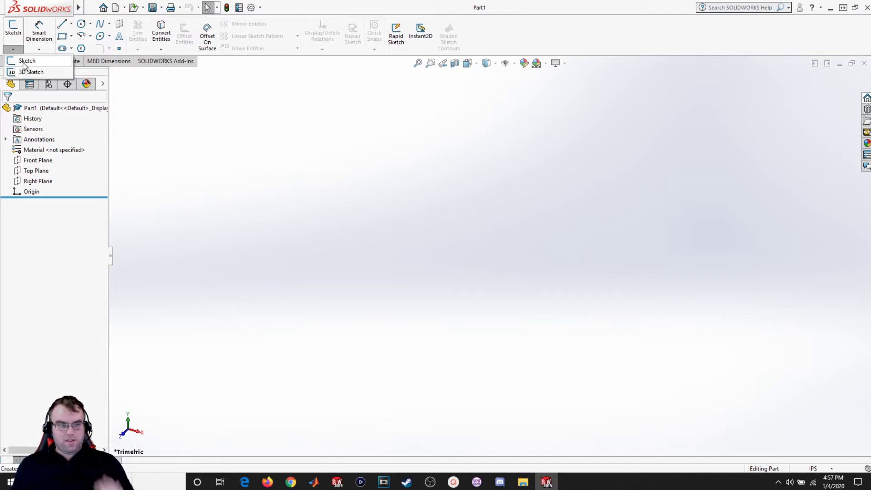
click(25, 62)
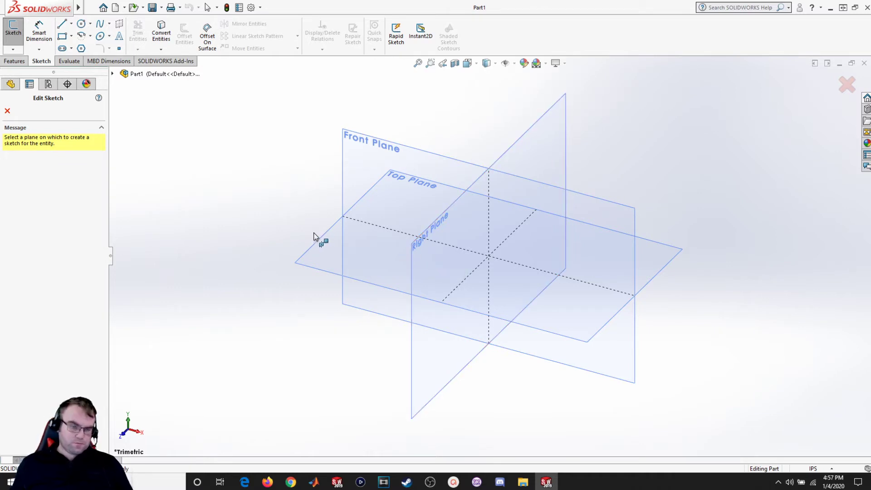
click(385, 143)
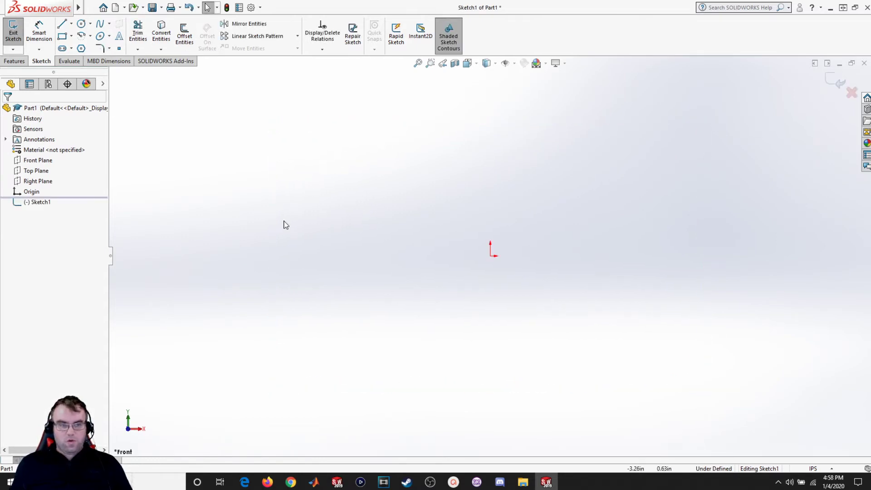
Step: Sketch an irregular closed five-line polygon around the origin, with the upper-right side about 4.65 in and the short lower-left side about 2.35 in
click(61, 24)
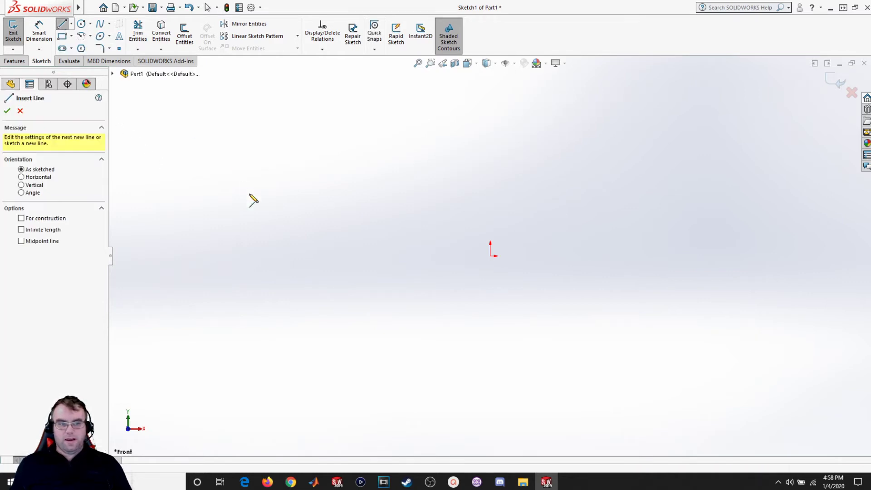
click(214, 226)
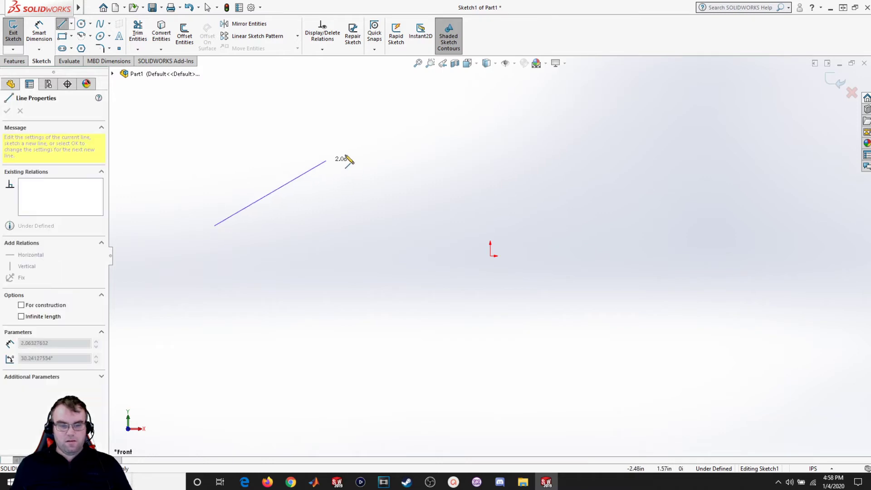
click(526, 109)
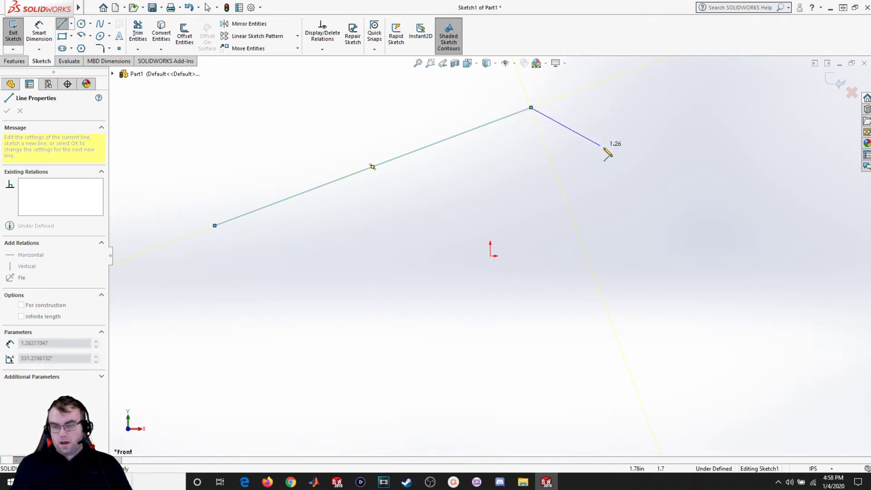
click(794, 233)
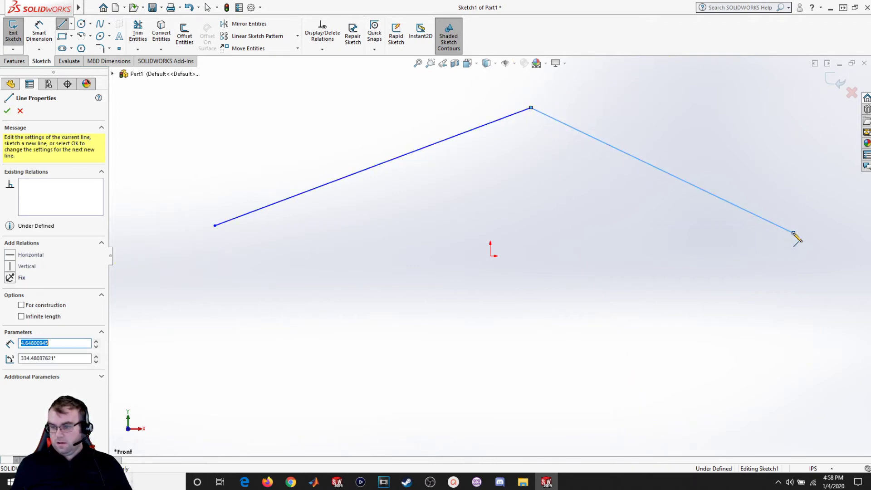
click(608, 357)
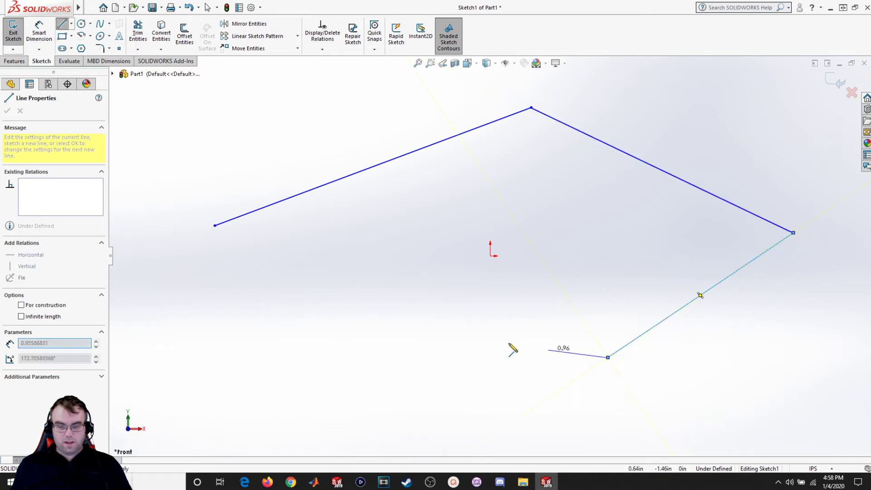
click(348, 286)
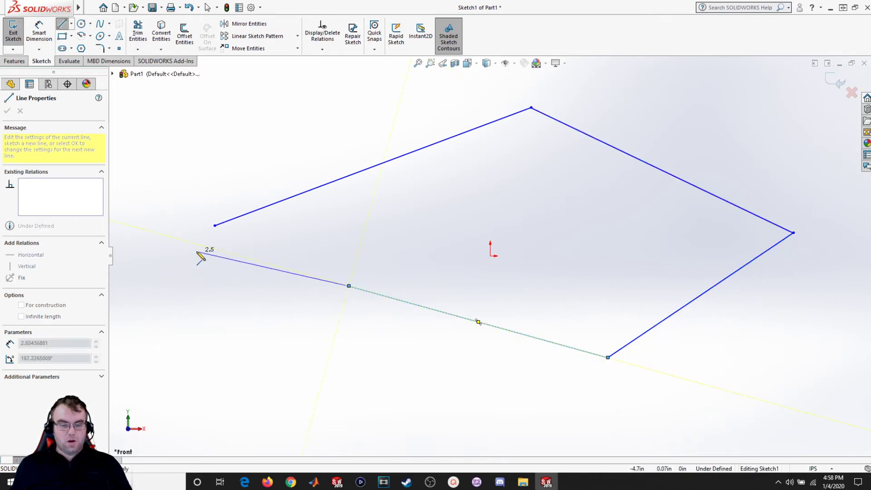
click(215, 226)
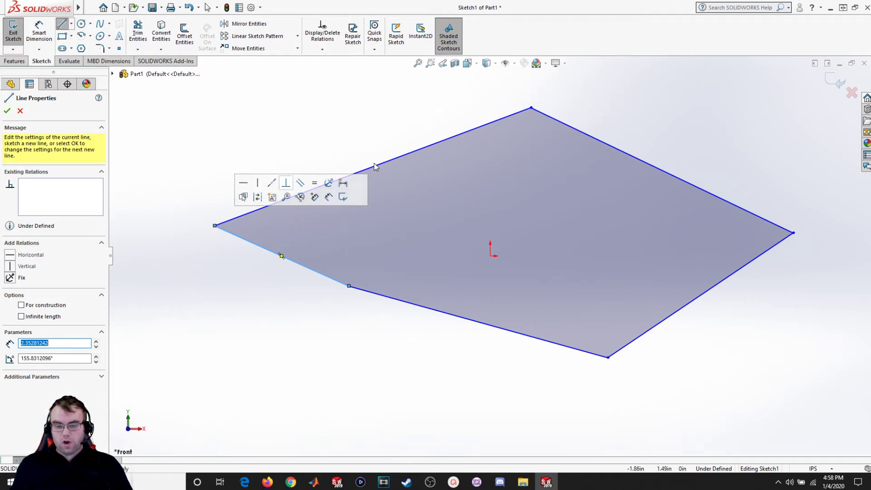
click(7, 111)
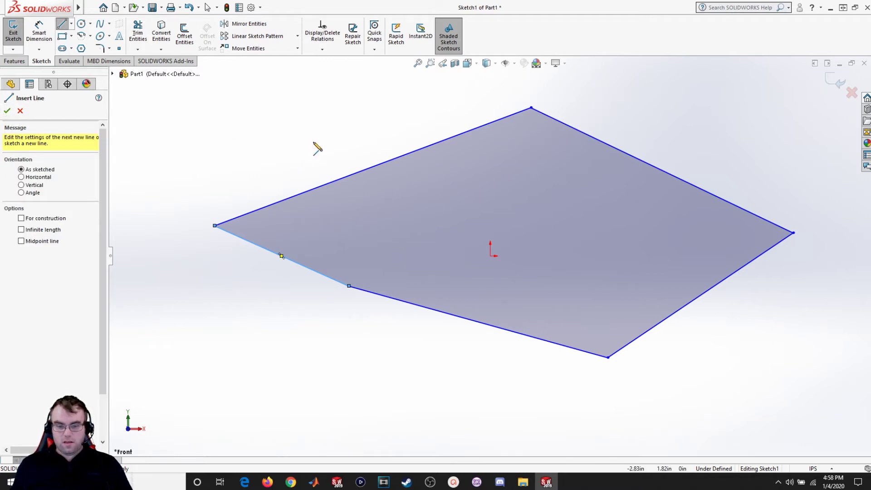
Step: Switch the shaded sketch contours off and back on, then leave the Line tool with nothing selected
click(448, 36)
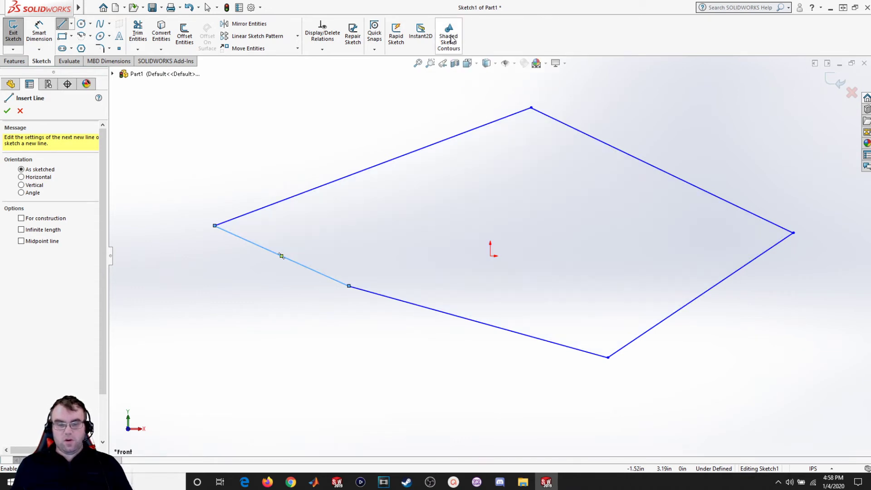
click(450, 40)
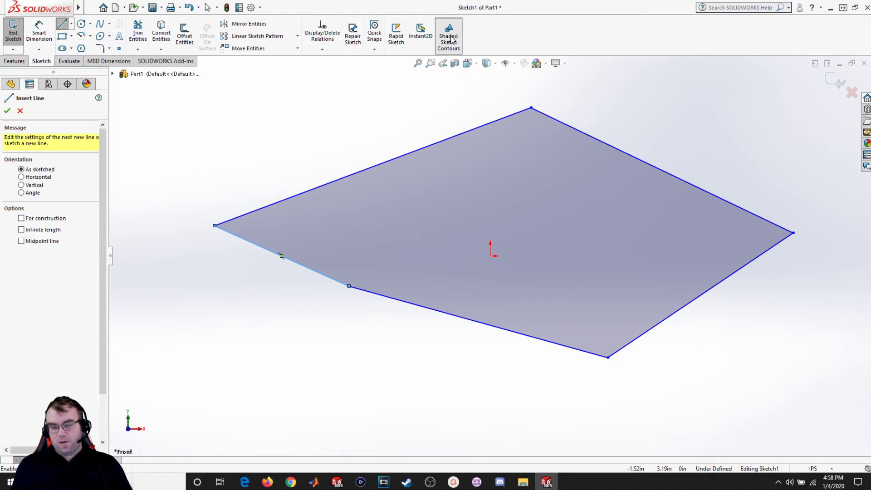
click(7, 111)
key(Escape)
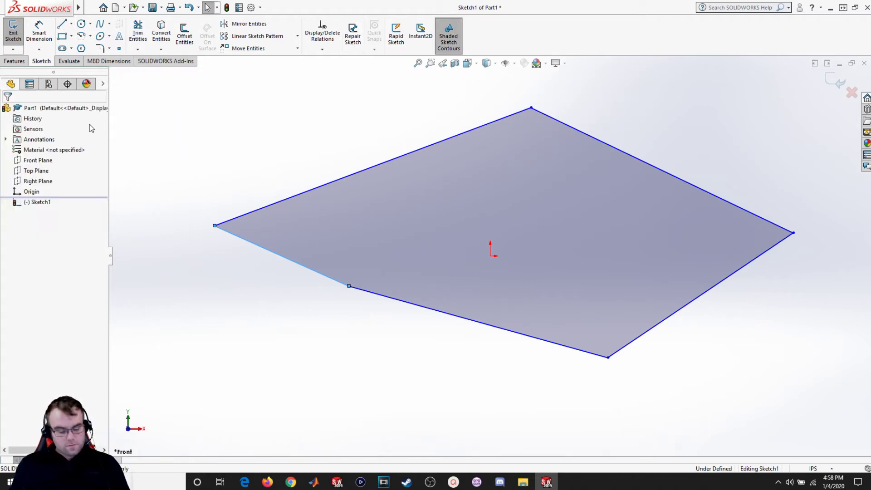
click(201, 244)
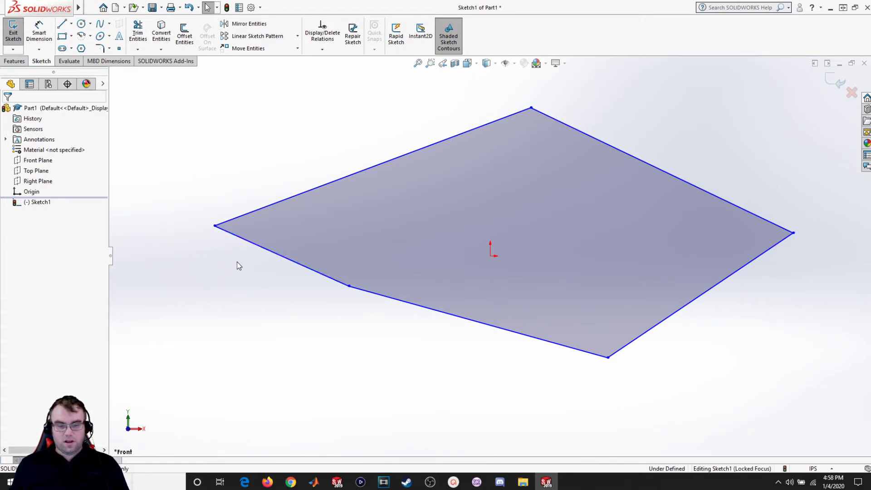
Step: Delete the polygon's short lower-left line and undo the deletion
click(267, 252)
key(Delete)
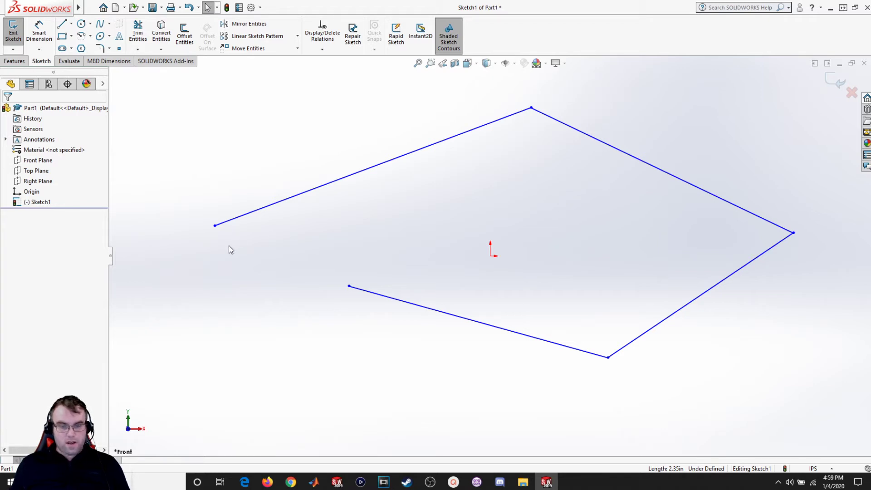
key(ctrl+z)
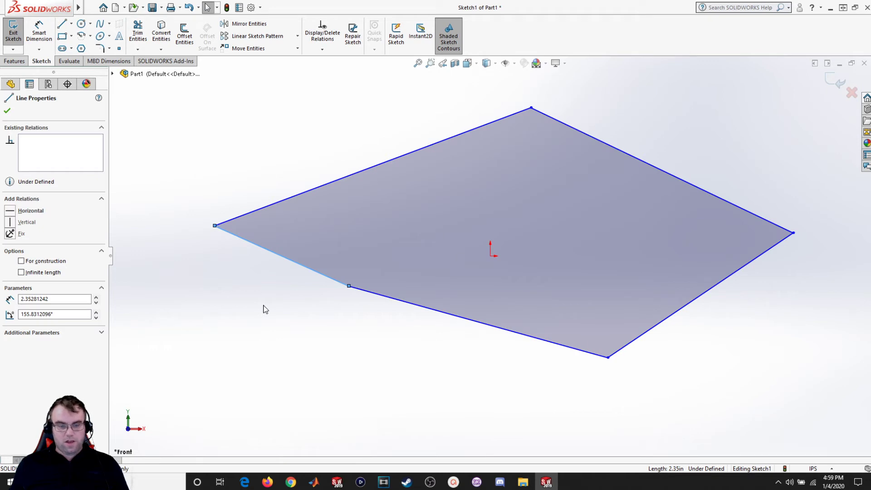
key(Escape)
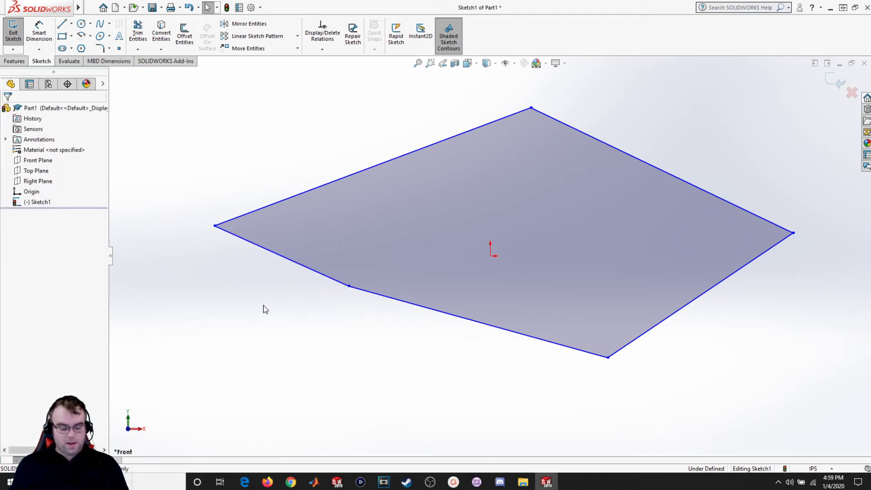
Step: Select all five polygon lines and delete them from the sketch
key(ctrl+a)
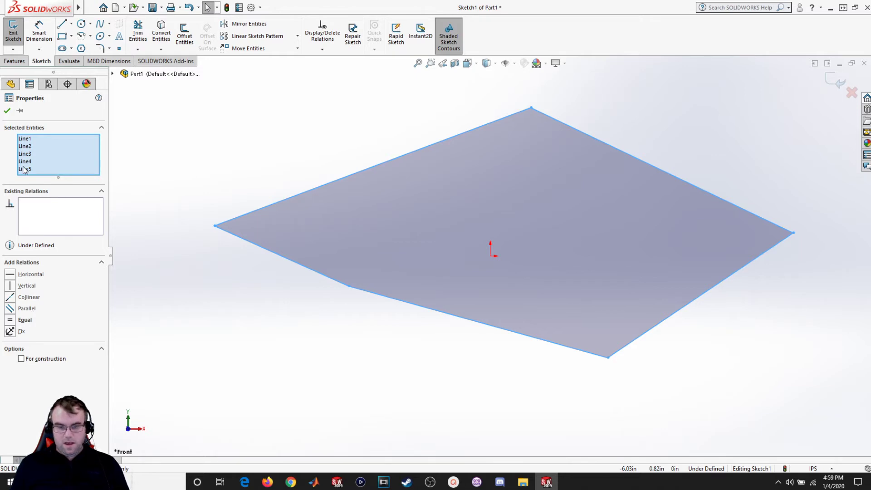
key(Delete)
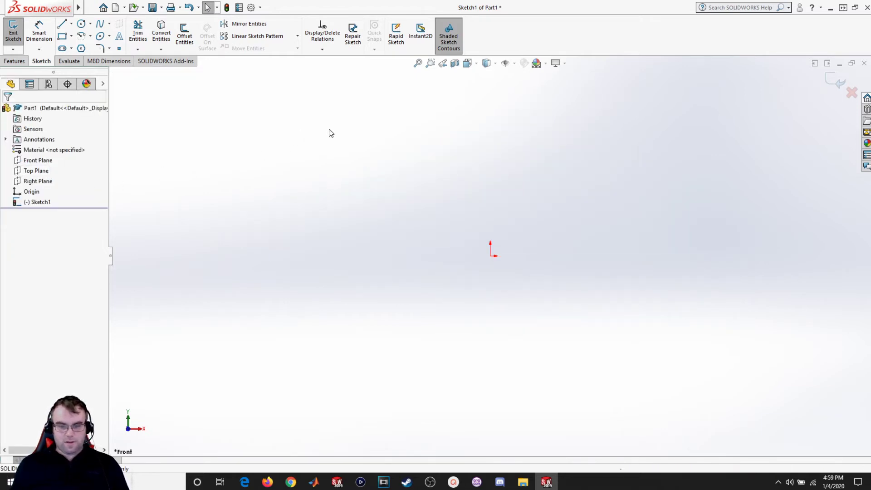
Step: Draw a vertical centerline about 3.55 in long passing through the origin, extending above and below it
click(72, 25)
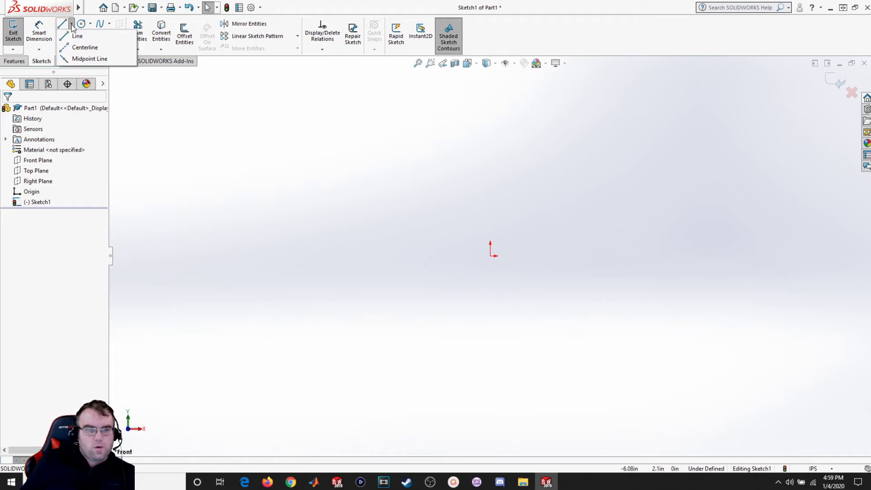
click(82, 48)
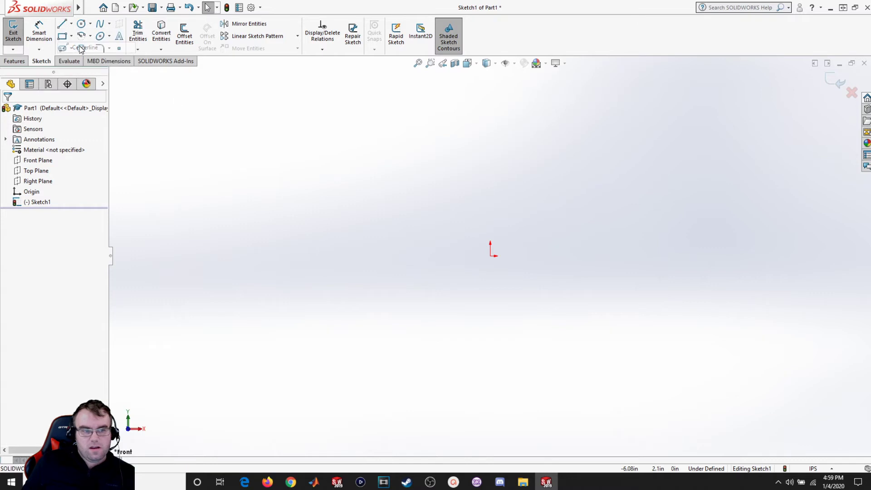
click(490, 150)
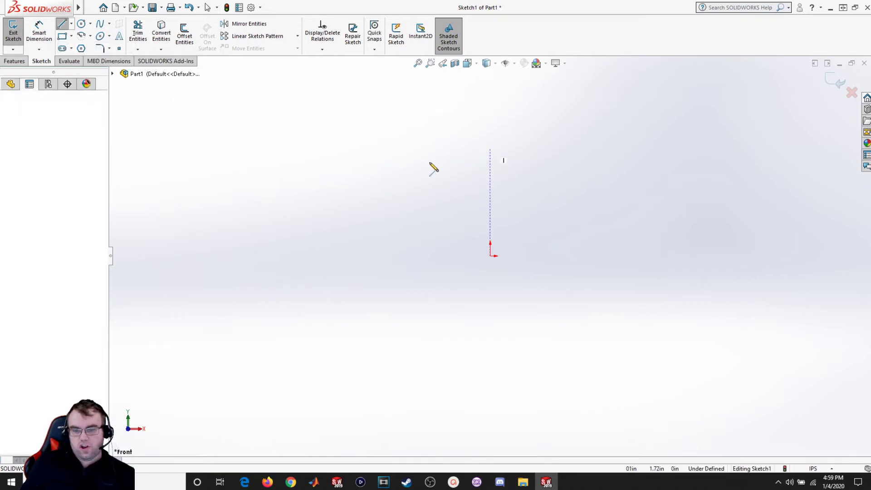
click(489, 370)
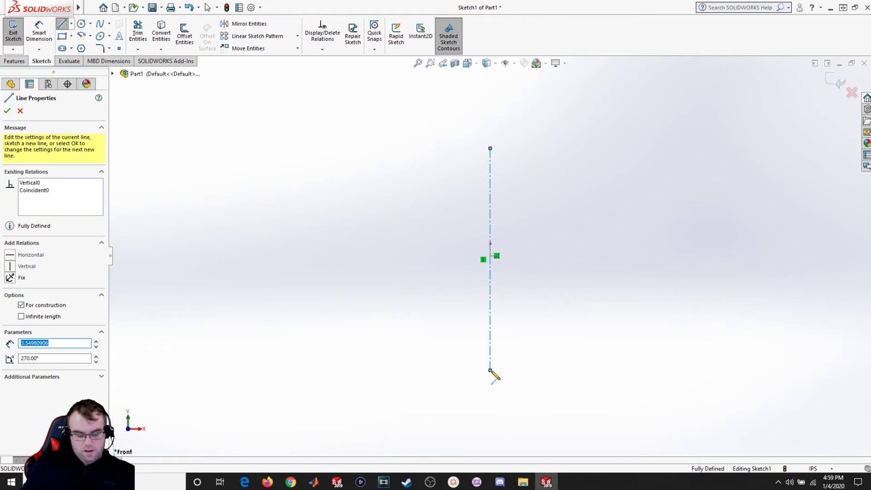
key(Escape)
key(Escape)
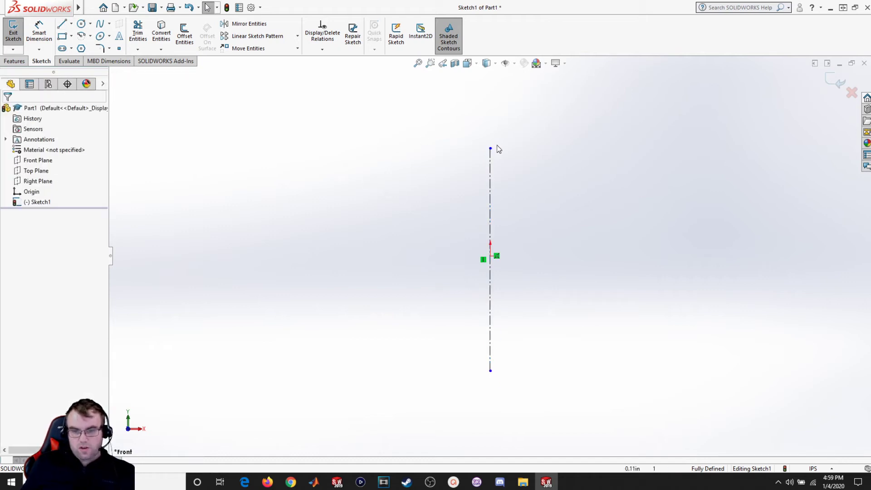
Step: Lengthen the centerline by moving its upper endpoint to about 1.96 in above the origin
drag(490, 148, 490, 134)
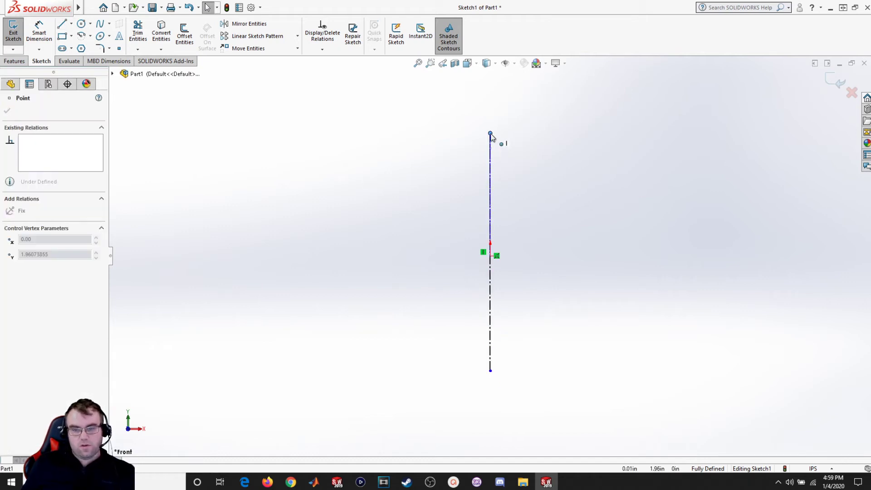
click(393, 175)
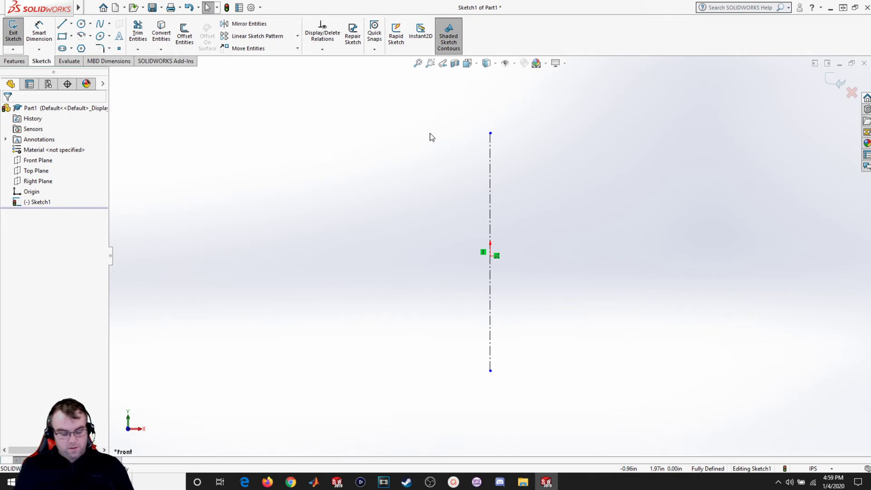
Step: Delete the vertical centerline from the sketch
key(ctrl+a)
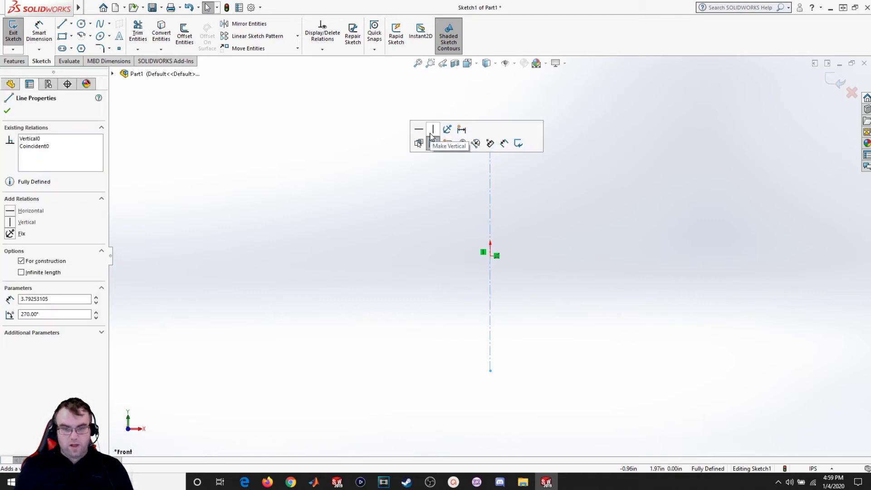
key(Delete)
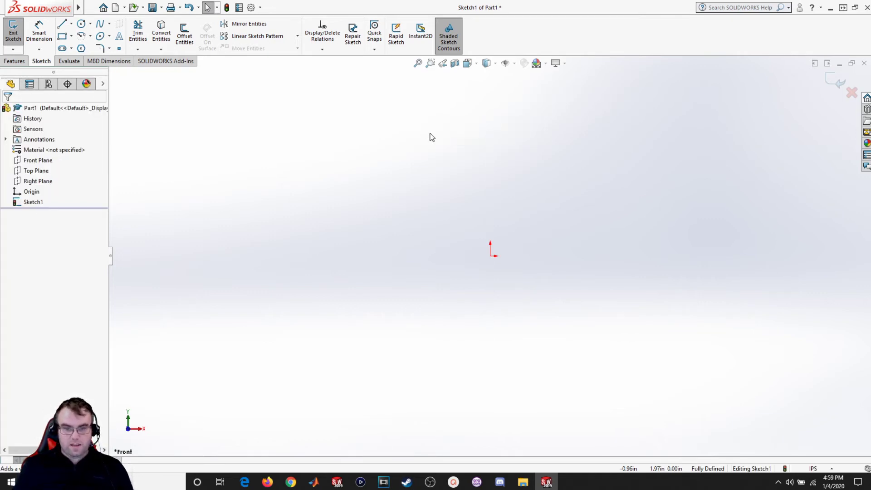
Step: Draw a center-point circle on the origin with a radius of about 2.99 in
click(81, 25)
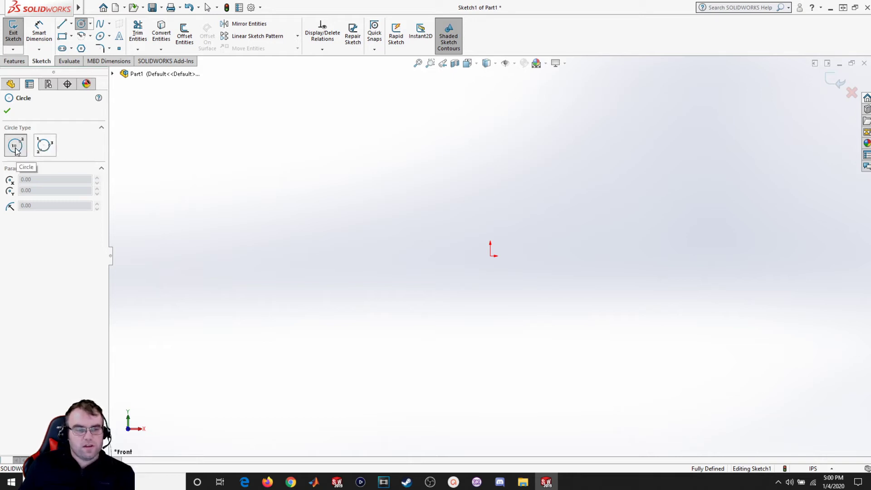
key(Escape)
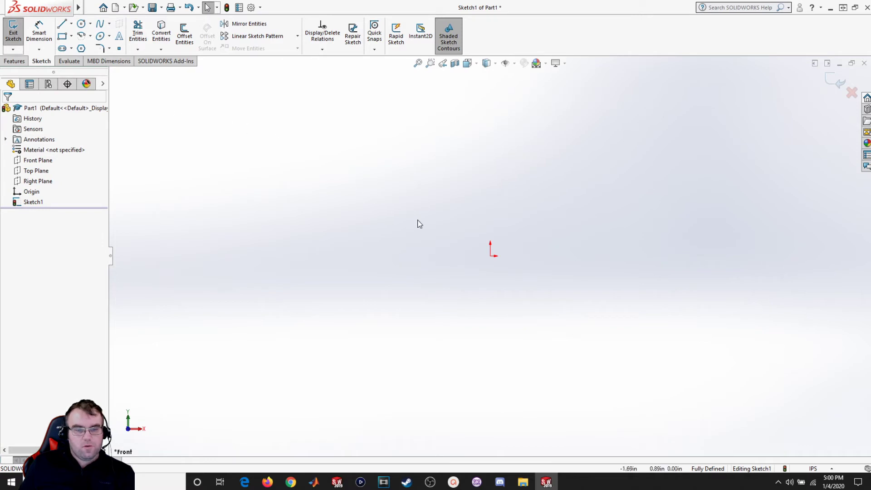
click(81, 24)
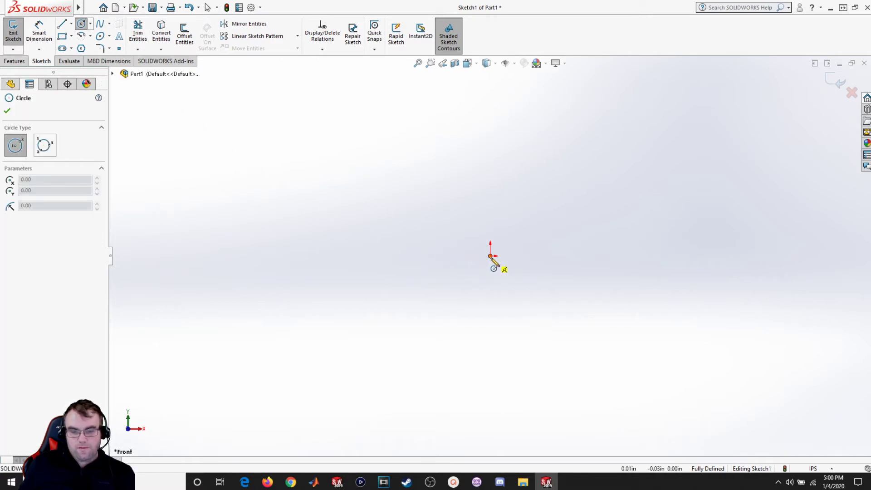
click(490, 257)
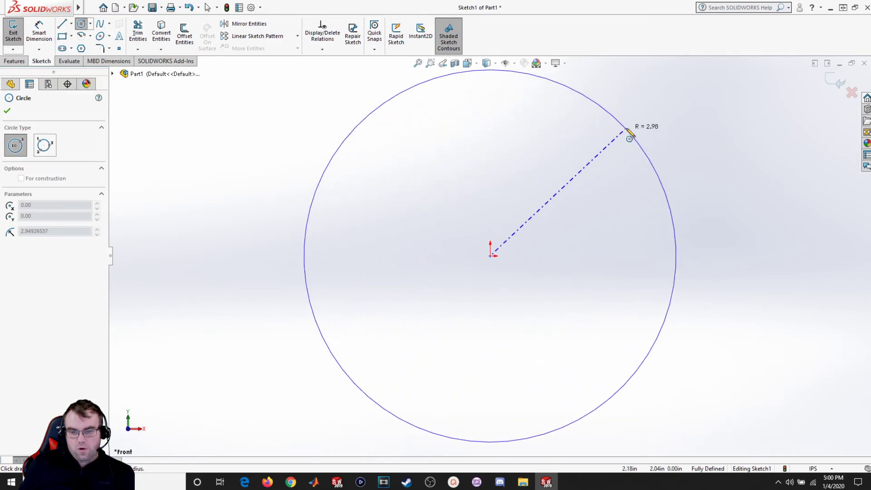
click(627, 129)
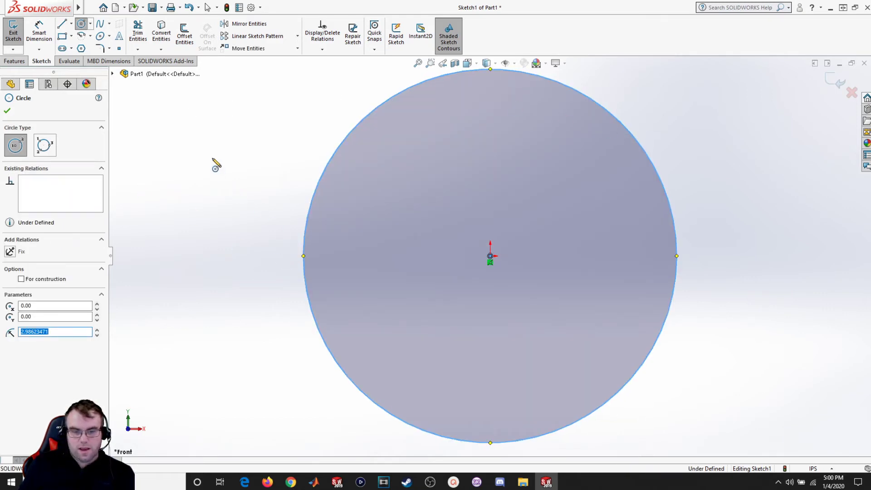
Step: Draw two more center-point circles, radius about 3.44 in to the origin's upper left and about 5.63 in to its lower left
click(209, 120)
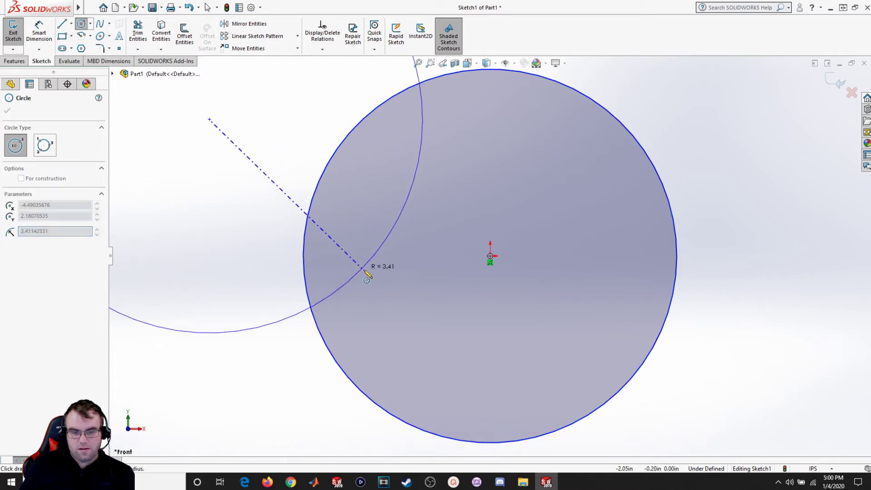
click(362, 271)
scroll(275, 238, up, 3)
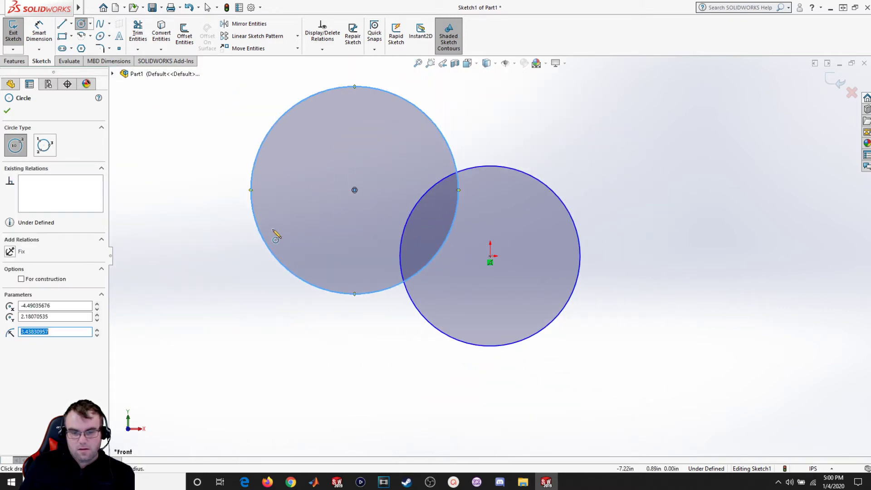
click(371, 408)
click(415, 246)
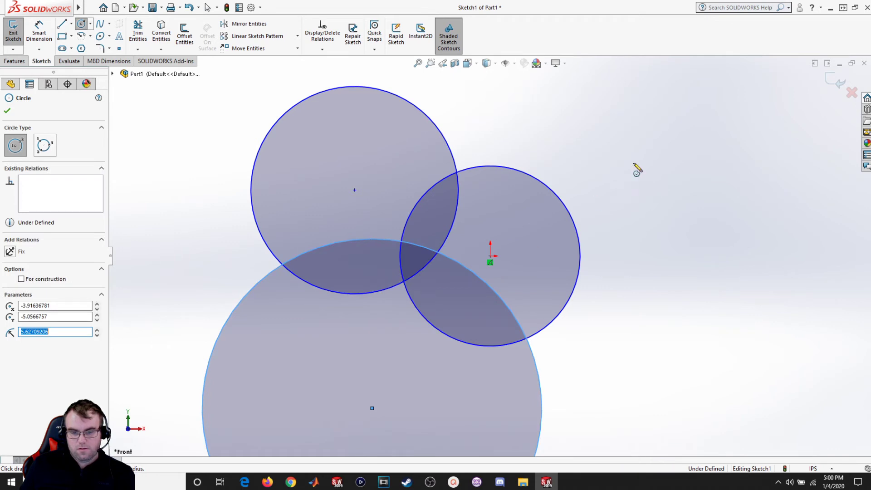
Step: Draw a three-point perimeter circle with a radius of about 3.17 in to the upper right of the origin circle
click(44, 146)
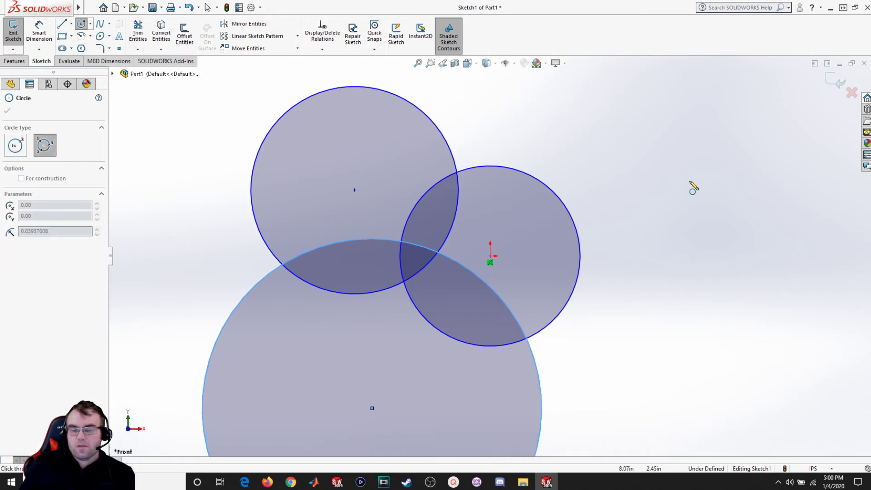
click(622, 103)
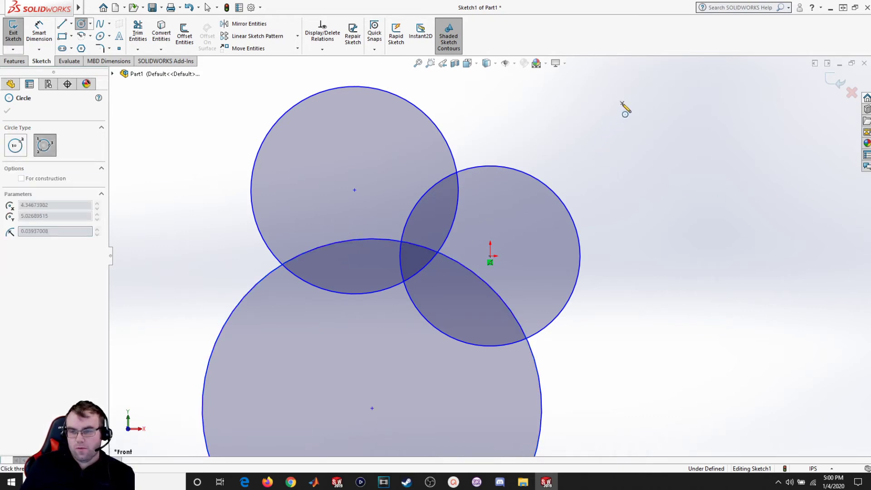
click(678, 267)
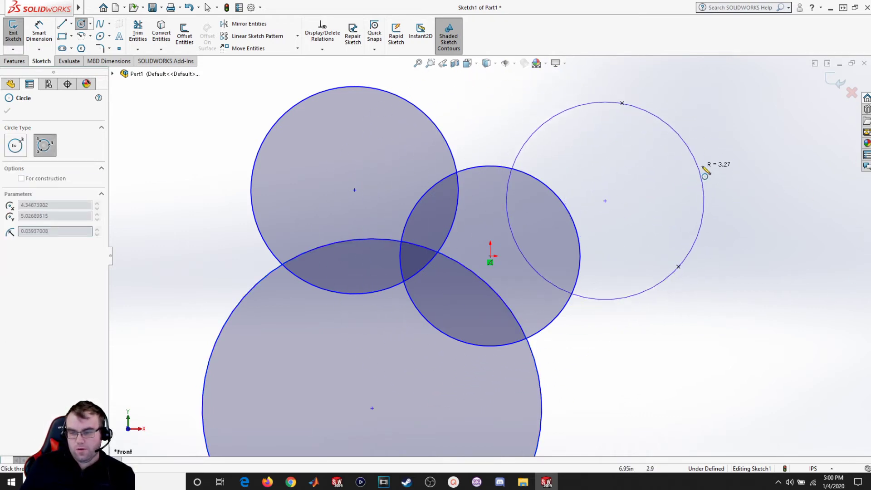
click(778, 135)
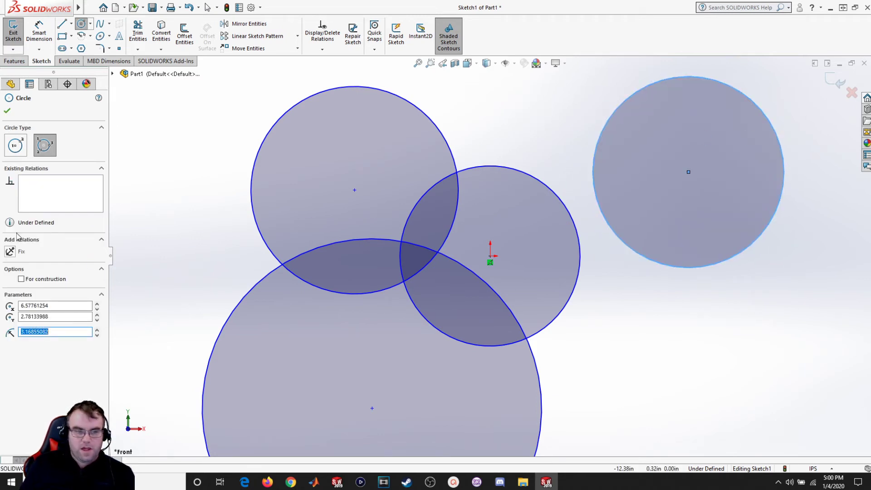
click(8, 111)
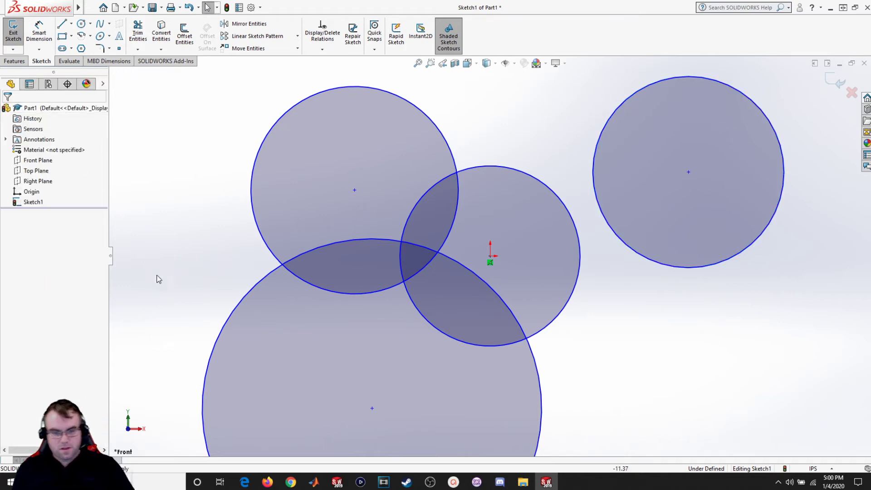
Step: Select all four circles and delete them from the sketch
key(f)
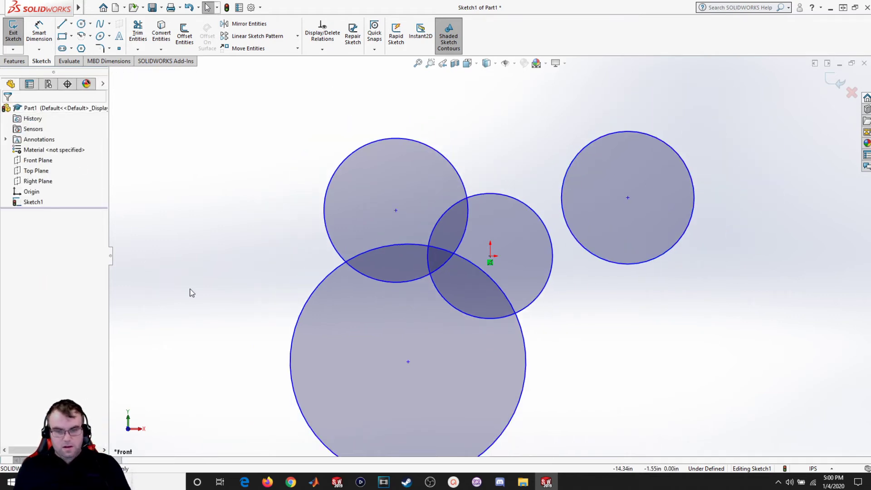
key(ctrl+a)
key(Delete)
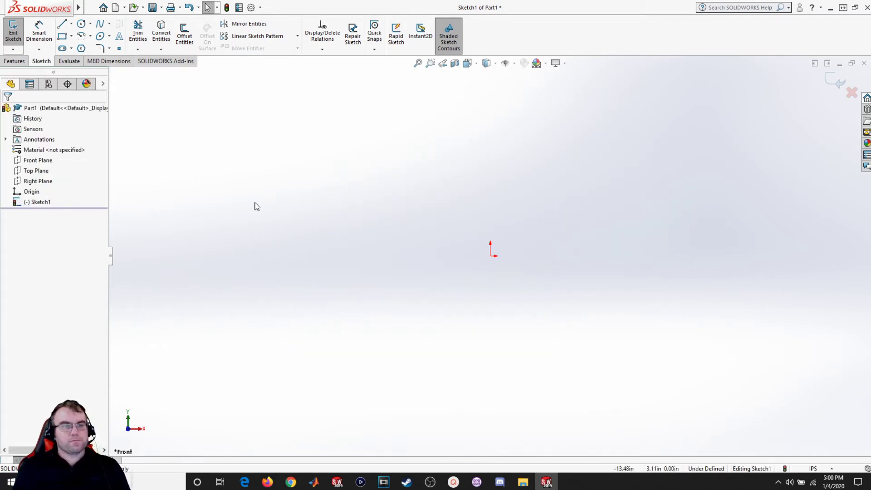
Step: Draw a corner rectangle about 12.26 by 6.45 in from the origin, extending up and to the right
click(65, 39)
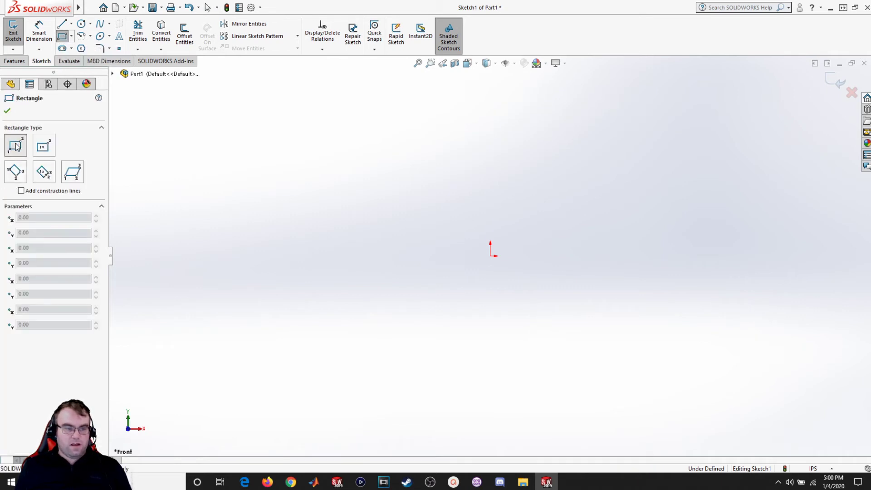
click(16, 145)
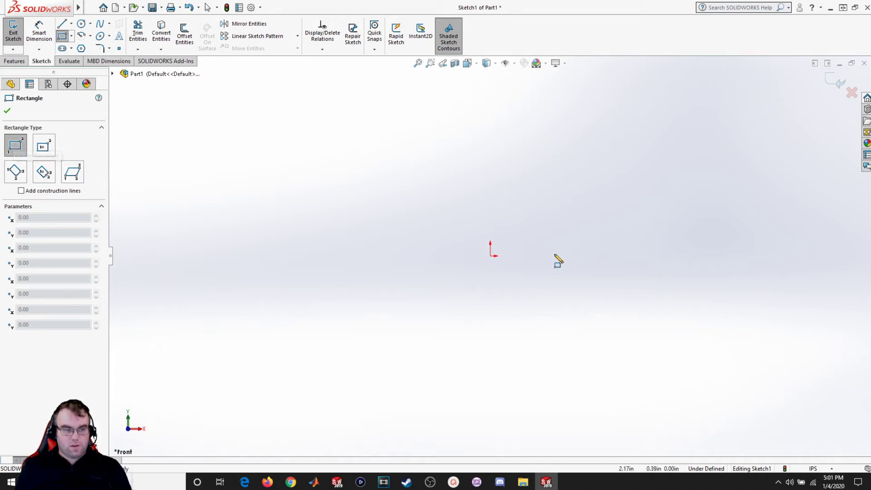
mouse_move(490, 255)
mouse_down()
mouse_move(575, 186)
mouse_move(688, 170)
mouse_move(703, 143)
mouse_up()
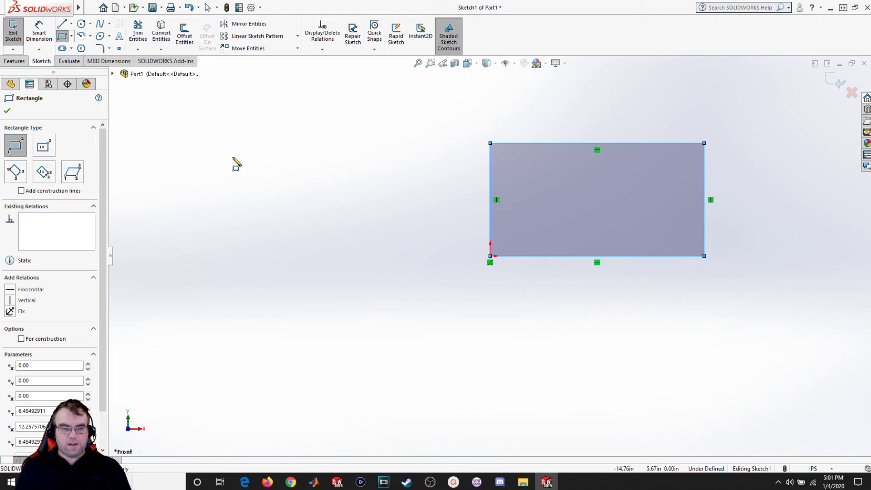
Step: Draw a center rectangle about 15.49 by 8.43 in to the upper left of the origin, with diagonal construction lines from corners
click(48, 145)
click(244, 196)
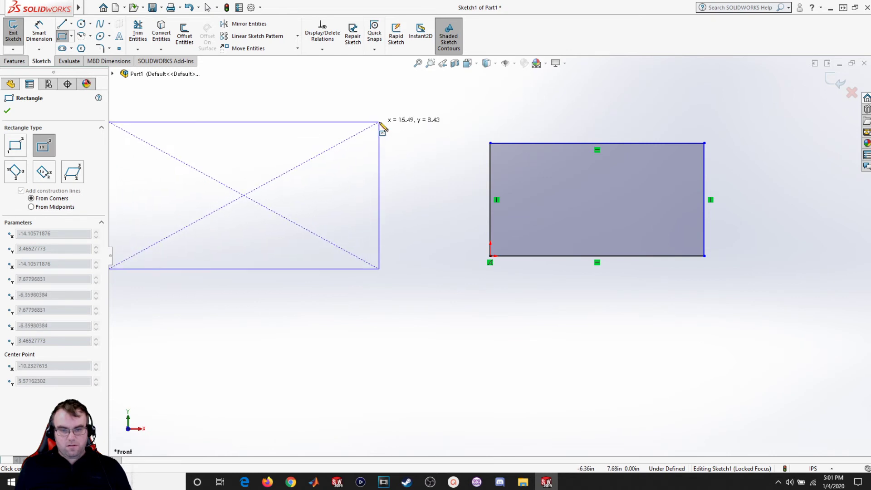
click(379, 121)
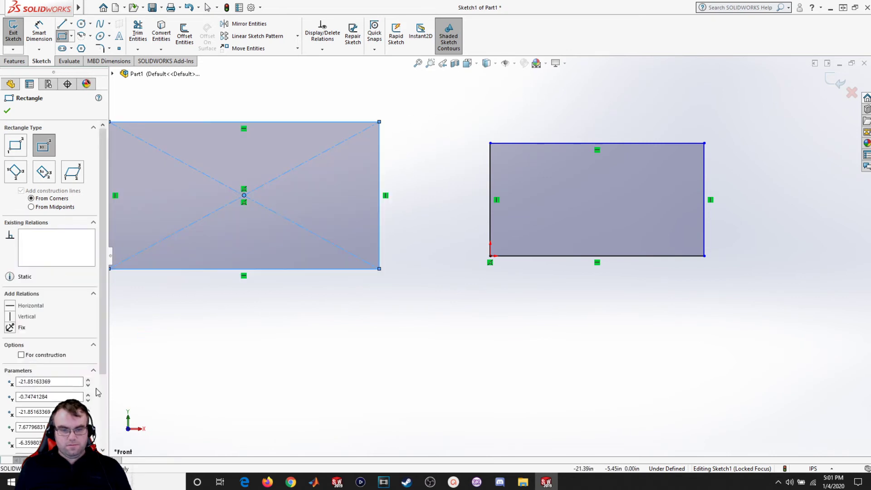
Step: Draw a tilted 3 point corner rectangle below the other two, its first edge from about (-10.57, -6.26) to (2.20, -9.83) in
click(16, 173)
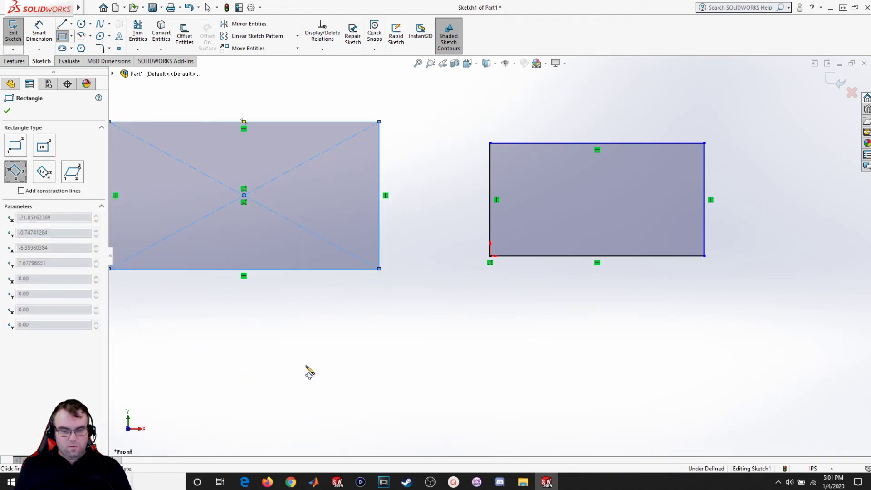
click(306, 365)
click(528, 426)
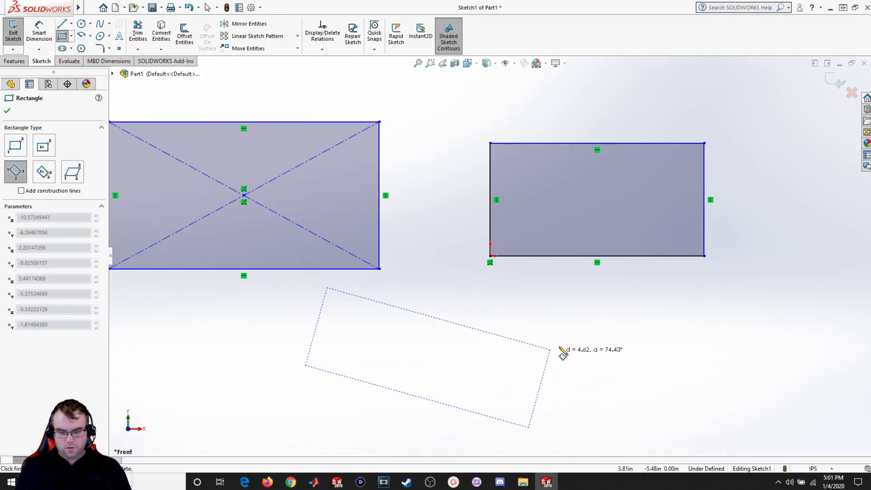
click(557, 322)
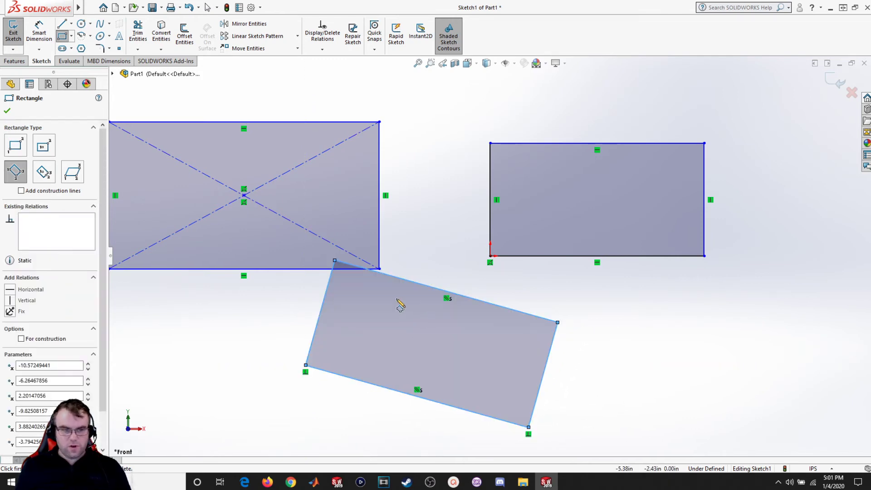
Step: Draw a 3 point center rectangle below the corner rectangle, spanning about (0.42, -12.22) to (29.45, -0.31) in, overlapping the tilted one
click(44, 172)
scroll(324, 295, up, 2)
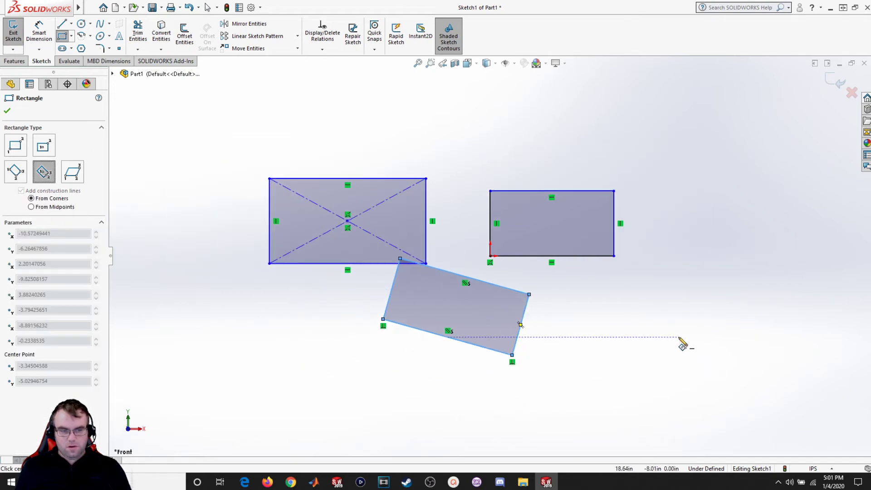
click(640, 319)
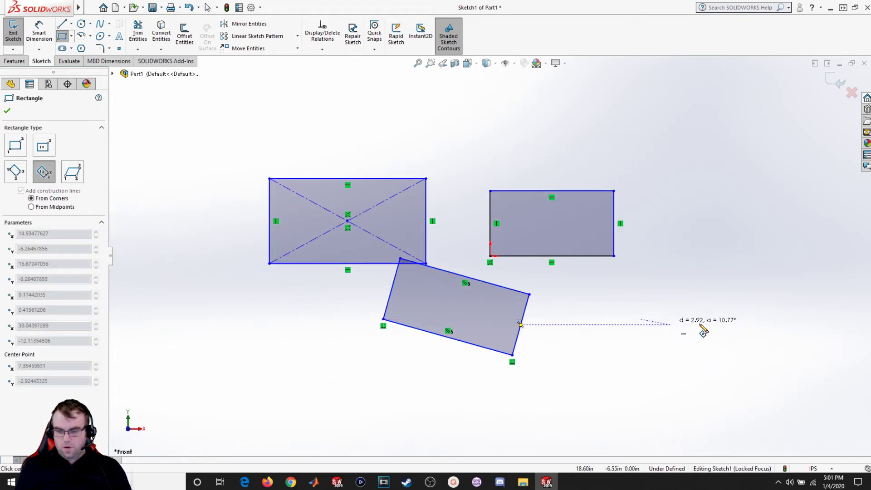
click(787, 318)
click(787, 259)
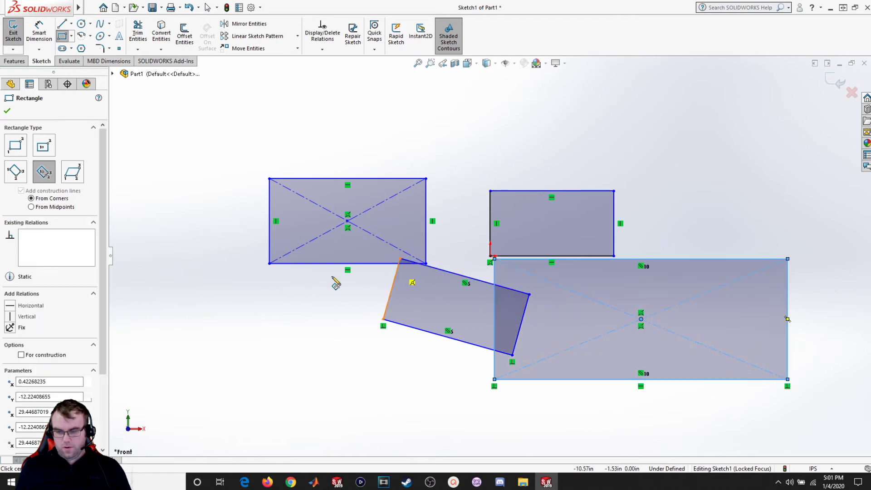
Step: Draw a parallelogram above the center rectangle through about (-29.40, 9.04), (-13.06, 9.04) and (-6.29, 15.80) in
click(72, 172)
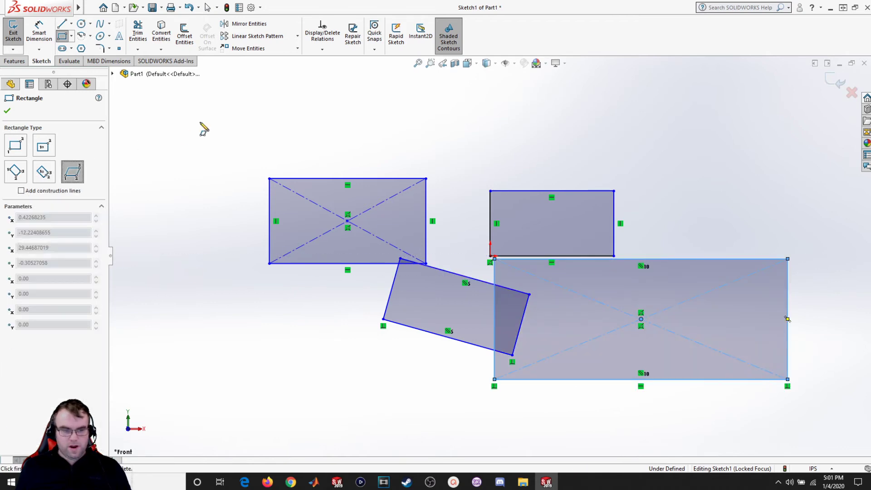
click(194, 163)
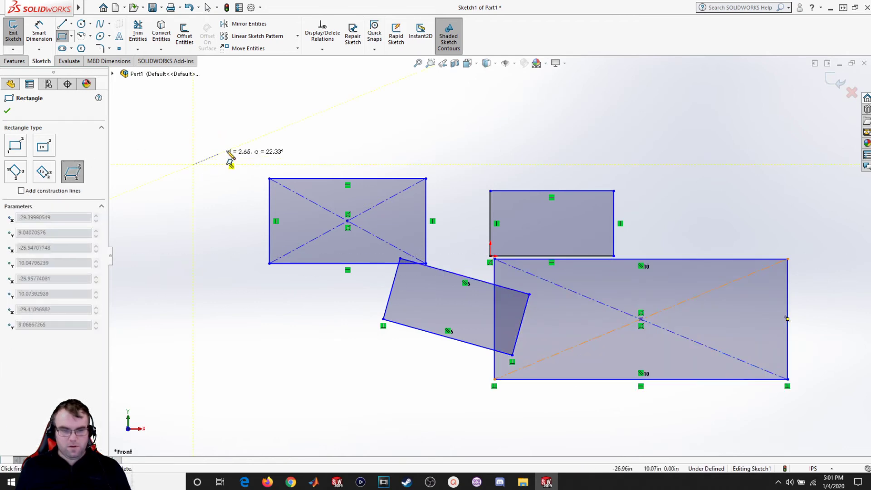
click(358, 164)
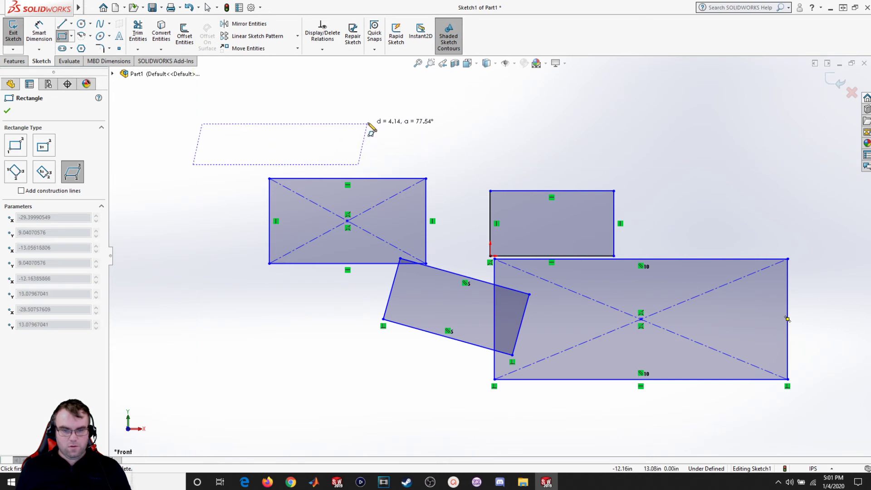
click(426, 96)
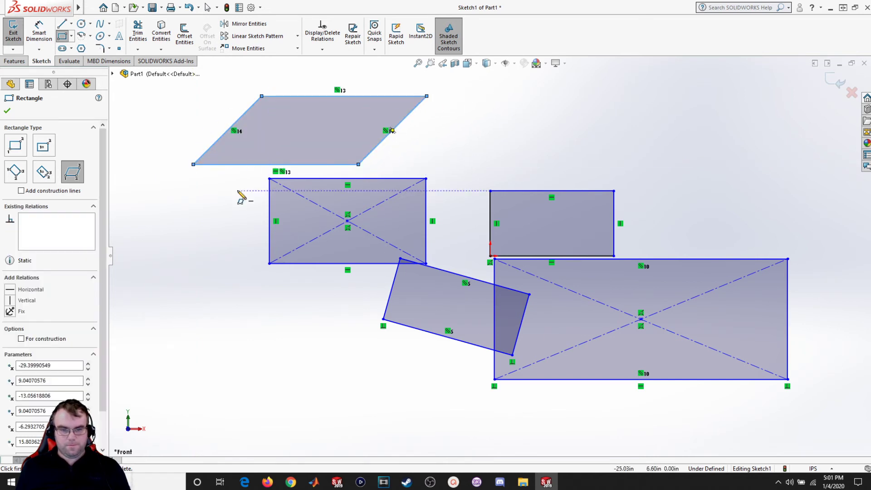
click(8, 111)
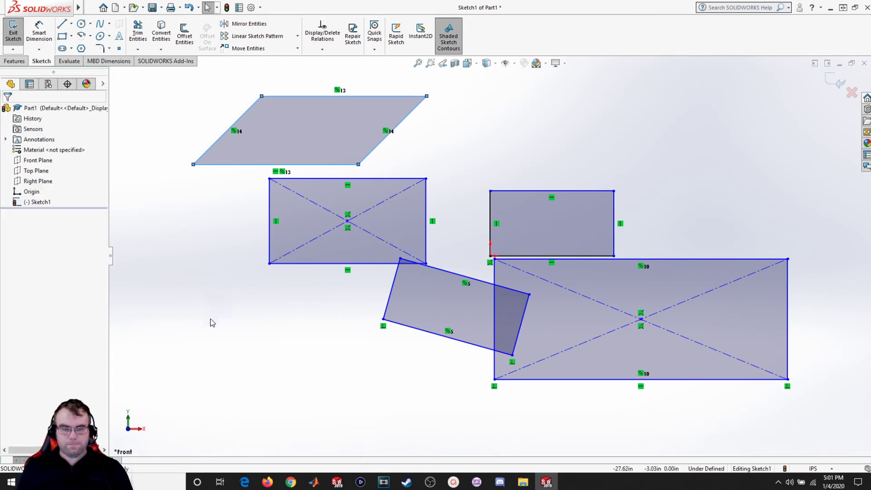
Step: Select all sketch entities, look through the list of selected lines, and clear the selection
click(228, 396)
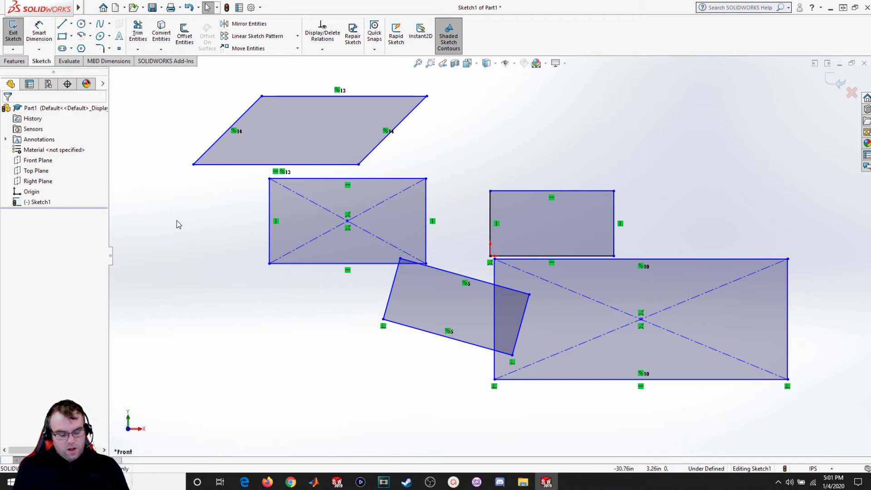
key(ctrl+a)
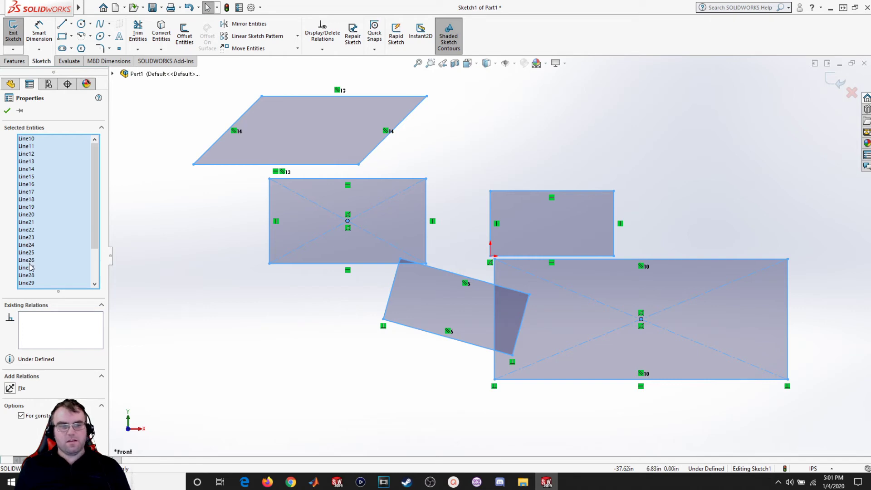
scroll(31, 268, down, 2)
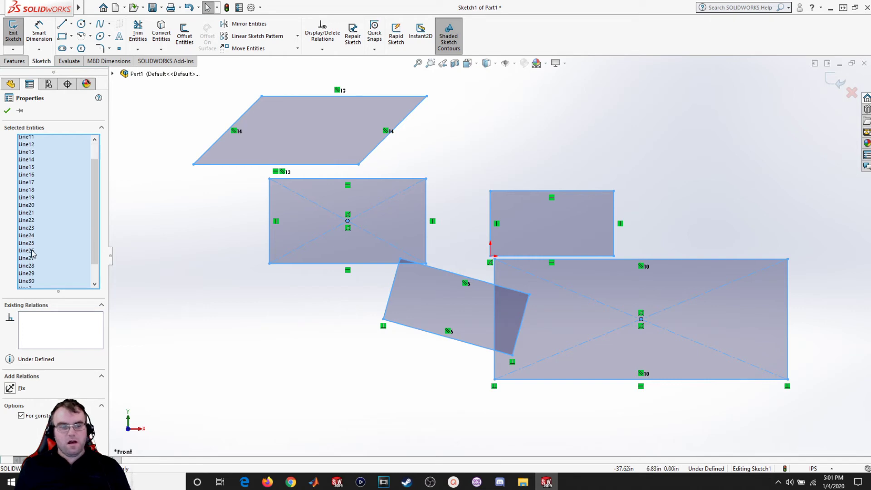
click(7, 111)
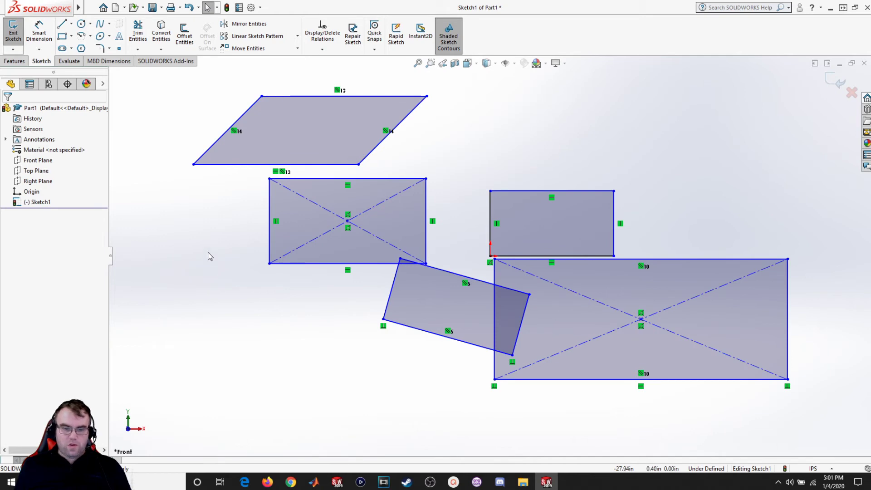
Step: Delete the bottom edges of the parallelogram, center rectangle and tilted rectangle, plus the top edge of the 3 point center rectangle
click(241, 167)
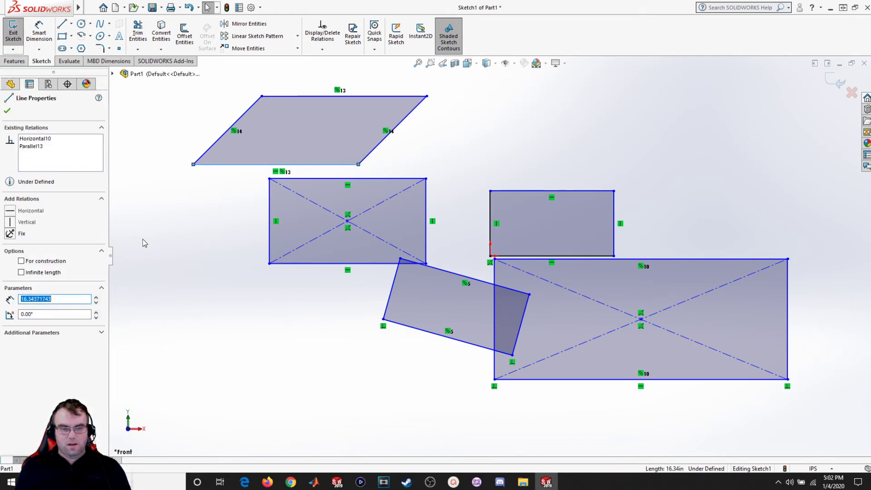
ctrl+click(311, 264)
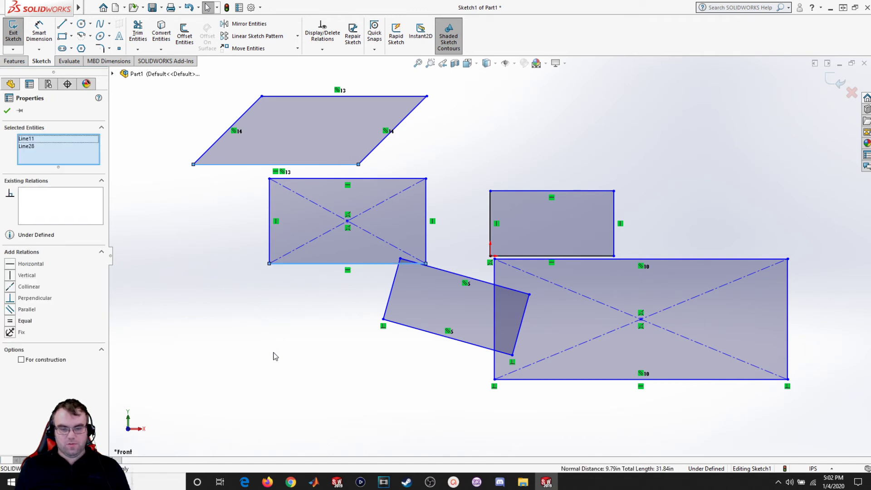
ctrl+click(428, 337)
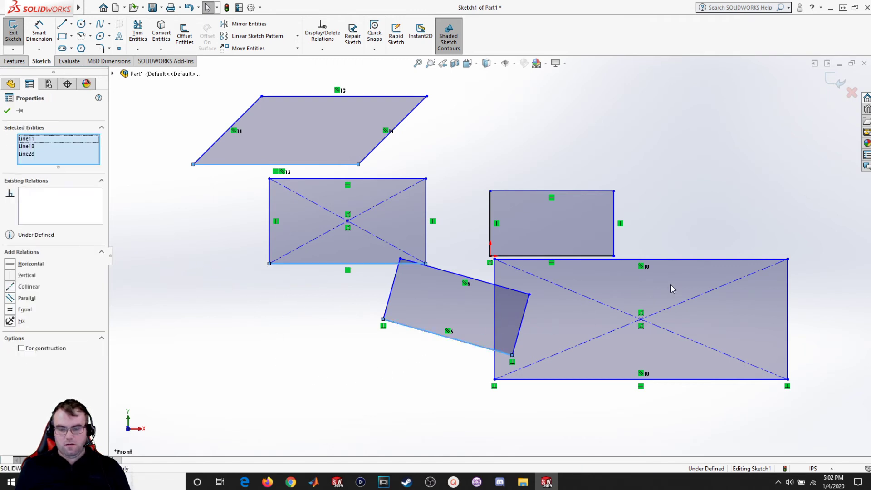
ctrl+click(680, 263)
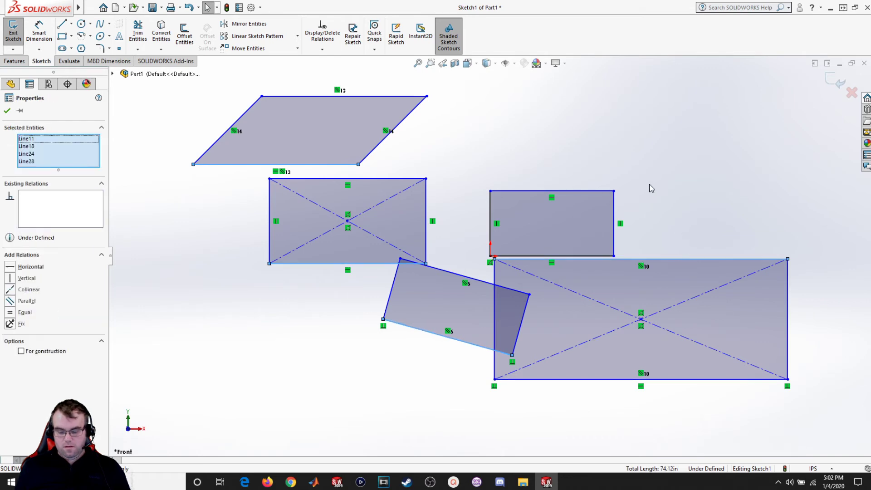
key(Delete)
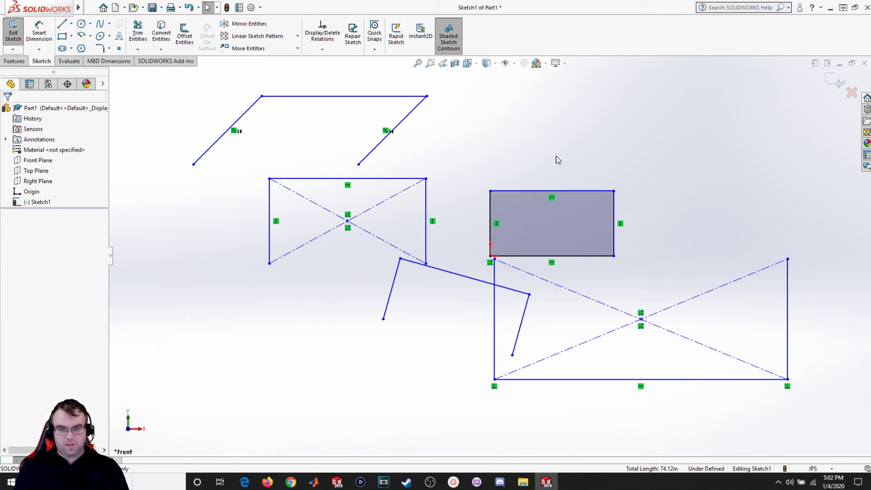
Step: Delete the corner rectangle's top edge, the center rectangle's right edge and the parallelogram's right slanted side together
click(520, 191)
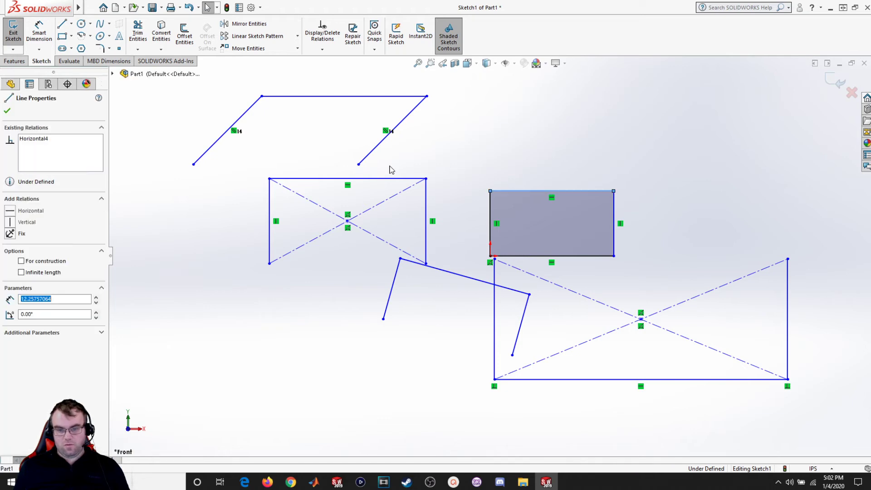
ctrl+click(415, 179)
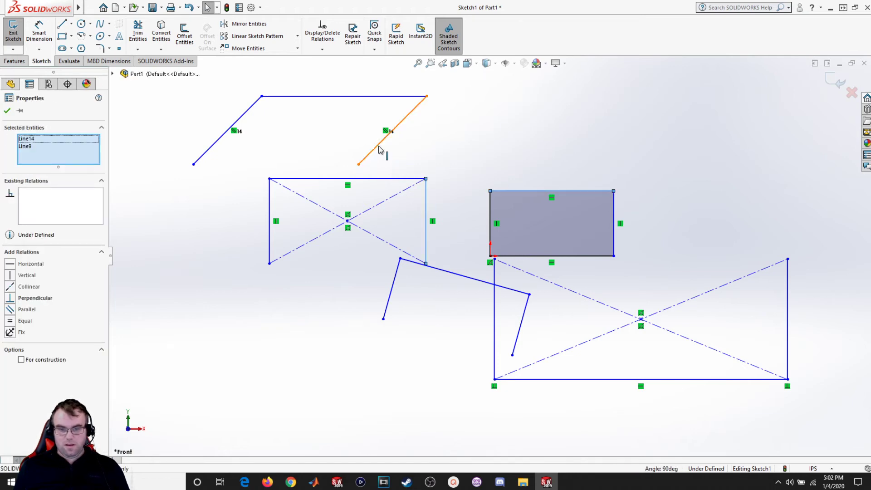
ctrl+click(383, 140)
key(Delete)
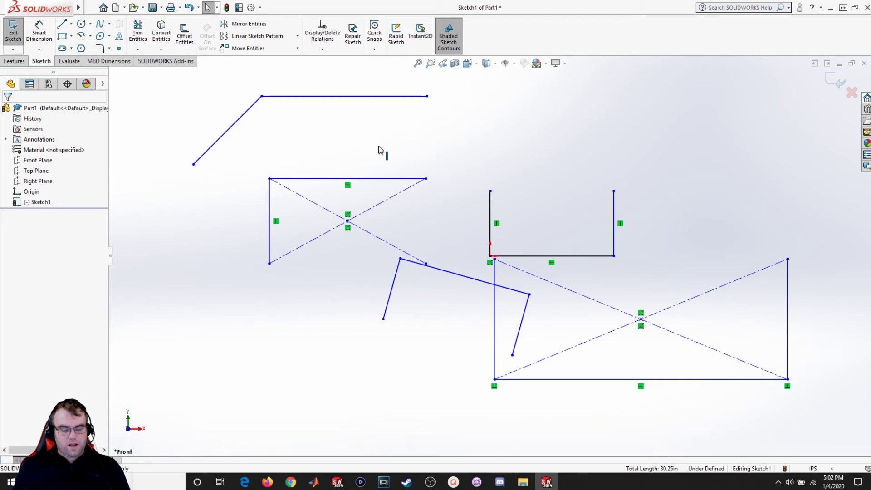
Step: Clear all remaining sketch entities and draw a centerpoint arc above the origin, centered on it, about 13.49 in radius and 86.9° sweep
key(ctrl+a)
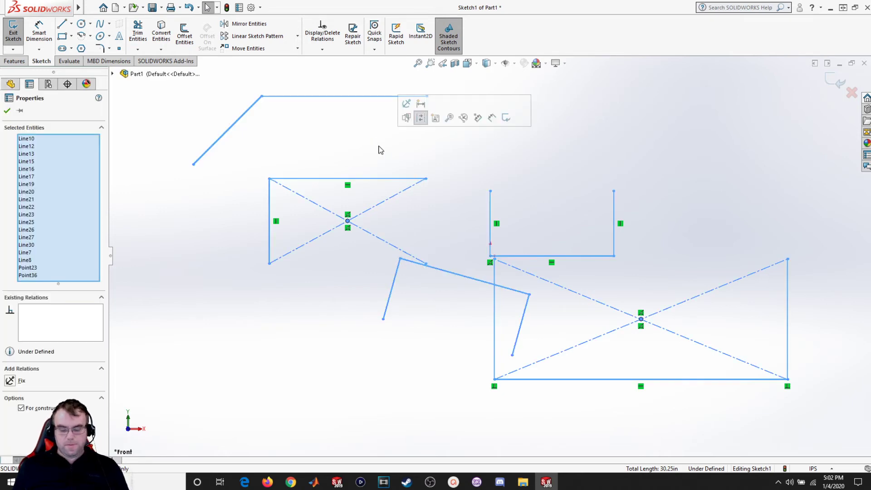
key(Delete)
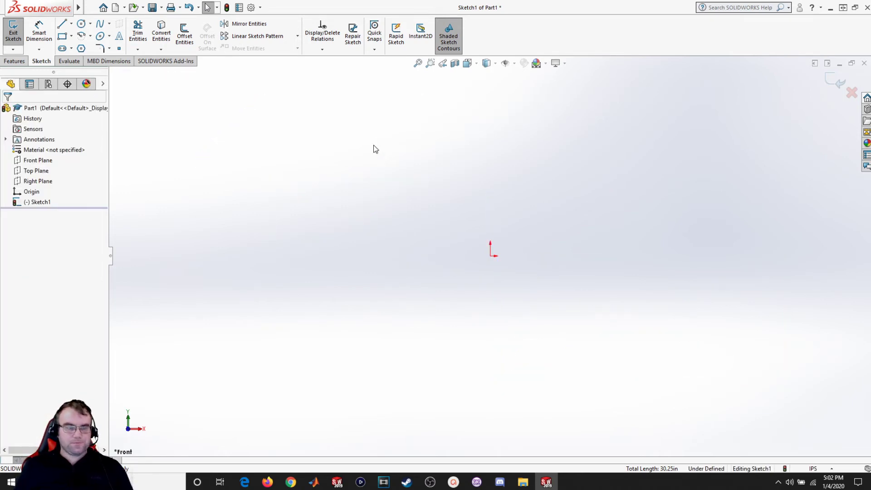
click(82, 37)
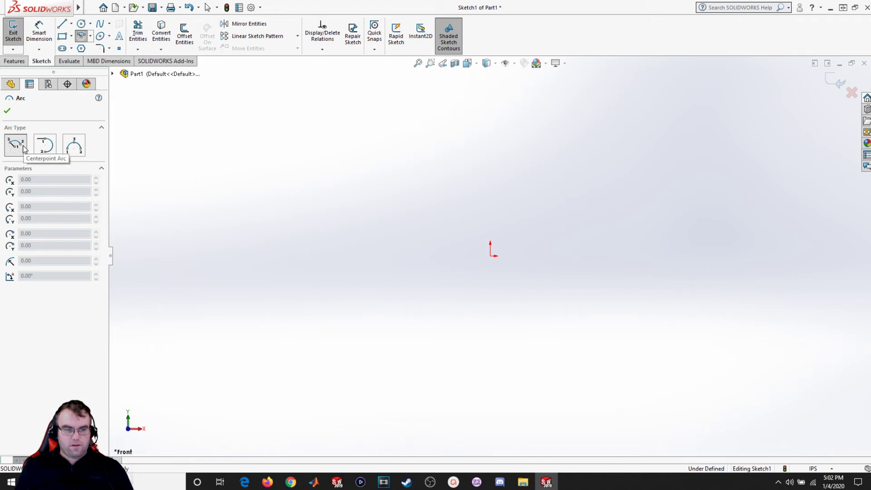
click(490, 256)
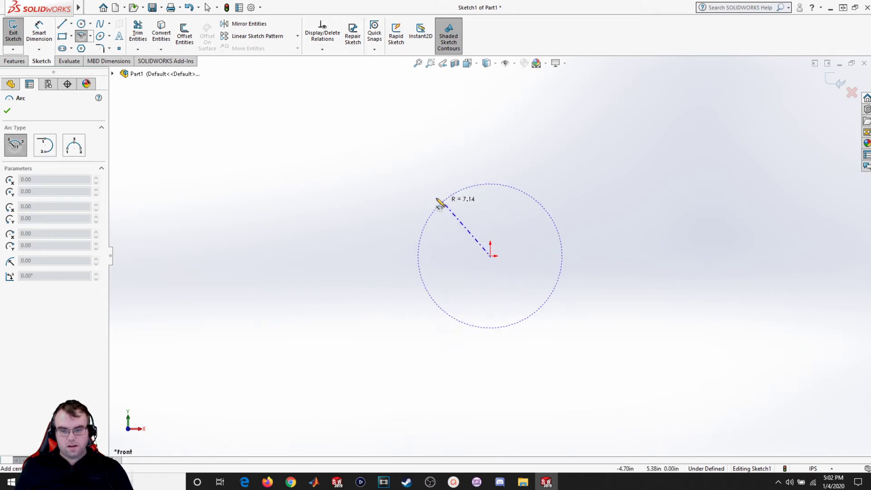
click(386, 170)
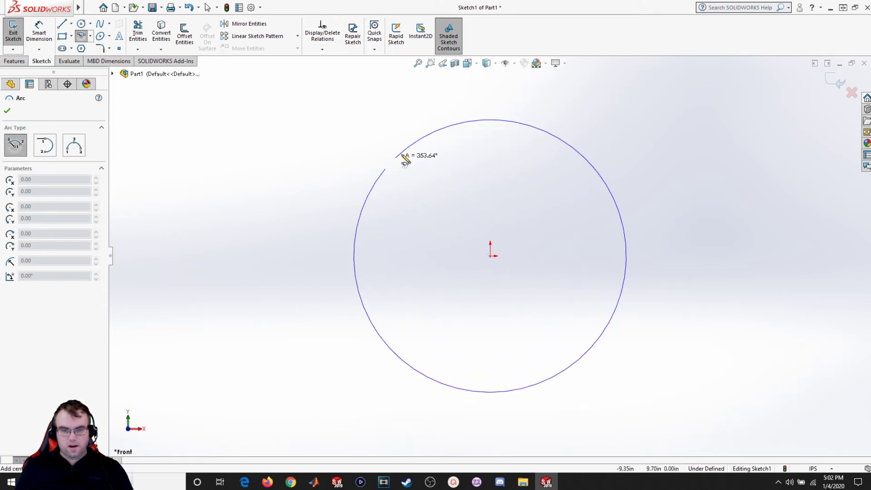
click(572, 149)
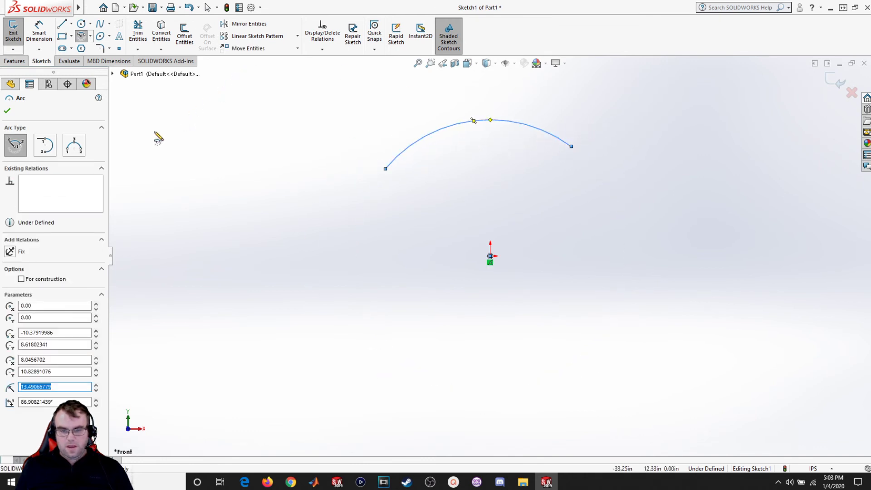
Step: Draw a 180° 3 point arc from the origin to about (15.50, 0) in, bulging upward with a radius of about 7.75 in
click(76, 152)
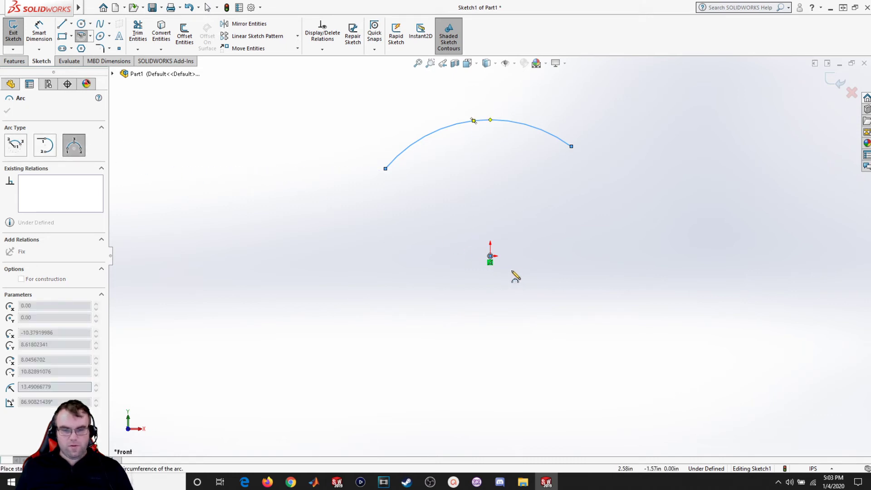
click(490, 256)
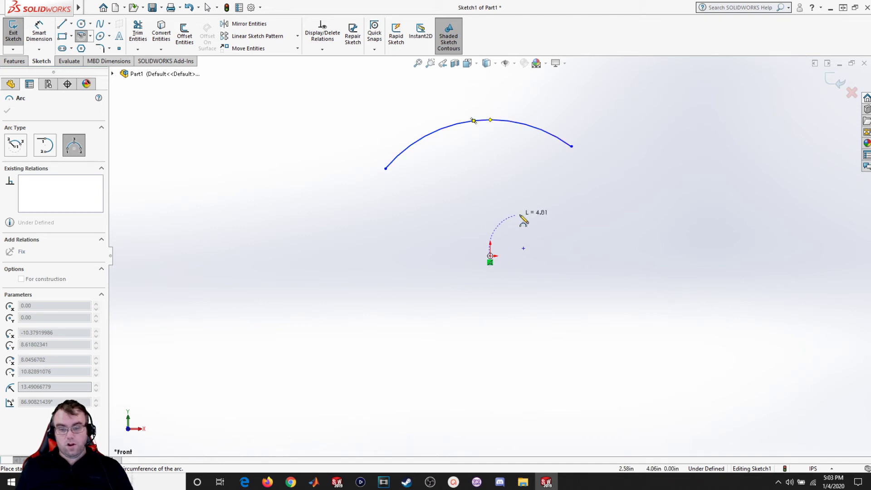
click(647, 256)
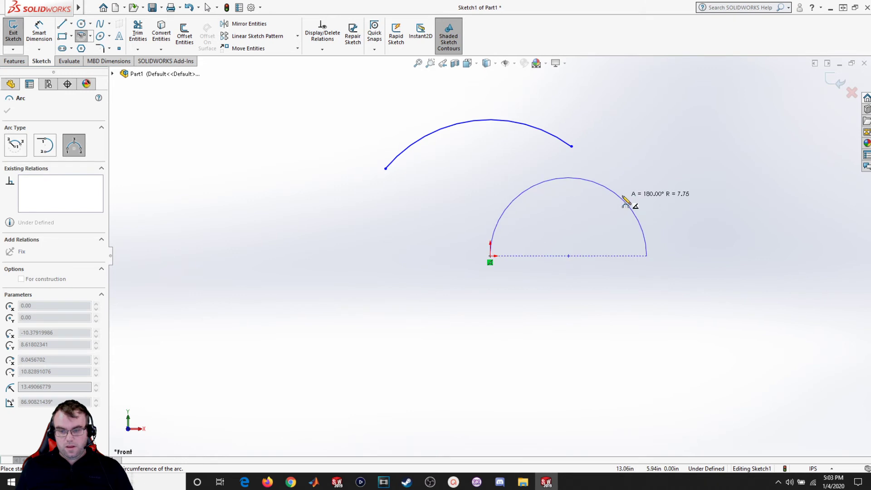
click(626, 202)
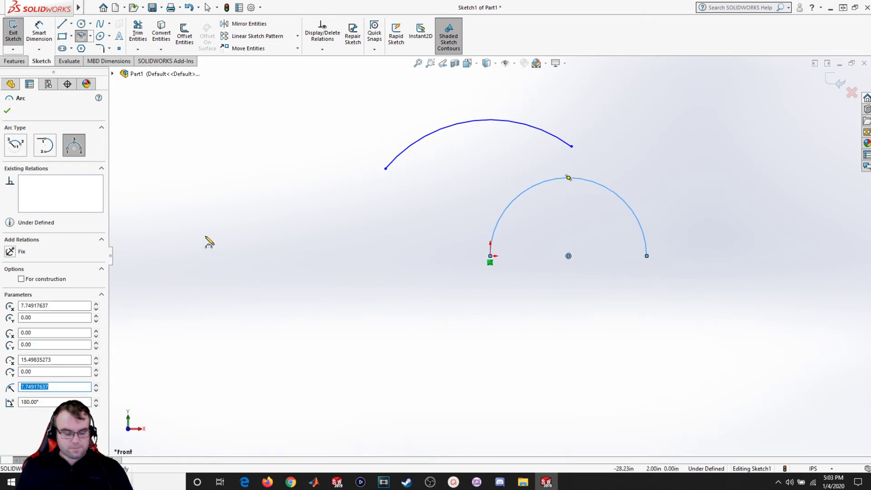
click(7, 111)
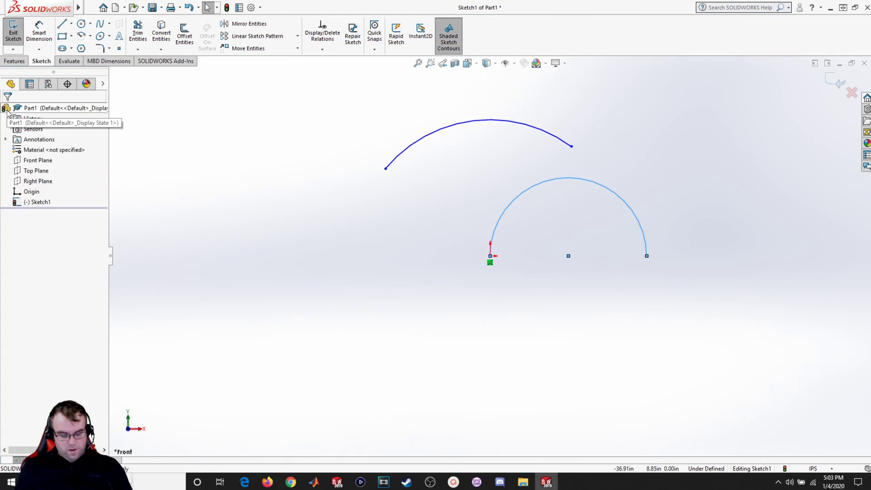
Step: Delete both arcs and draw a horizontal ellipse centered on the origin with radii of about 13.53 and 7.68 in
key(ctrl+a)
key(Delete)
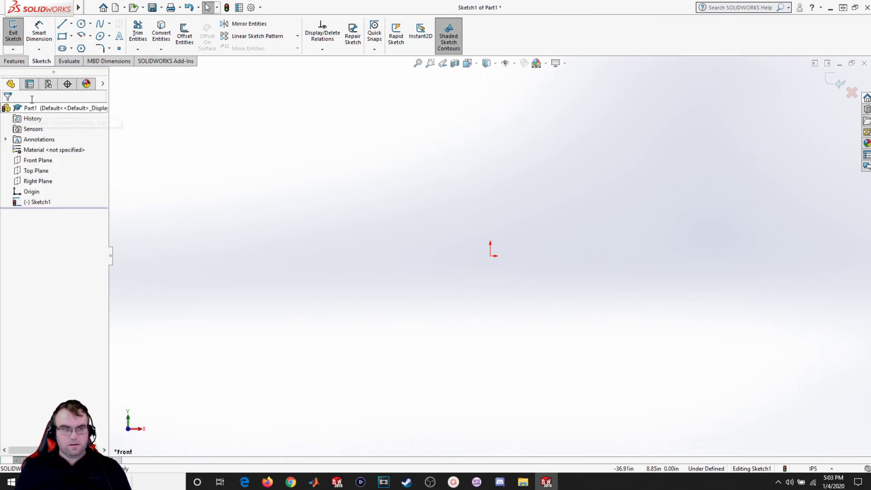
click(101, 38)
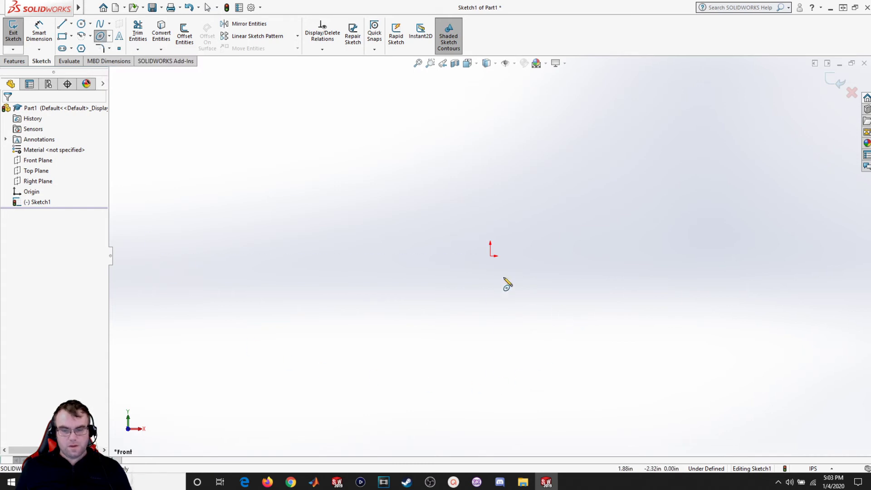
click(491, 255)
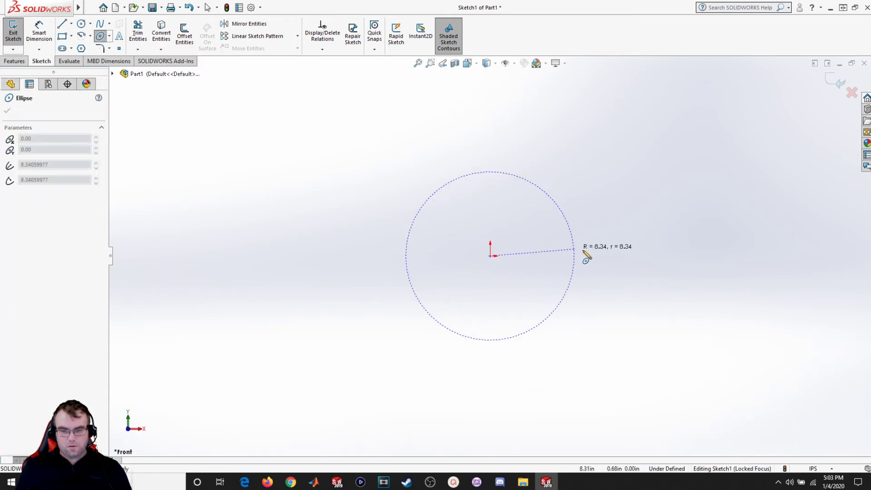
click(628, 256)
click(540, 183)
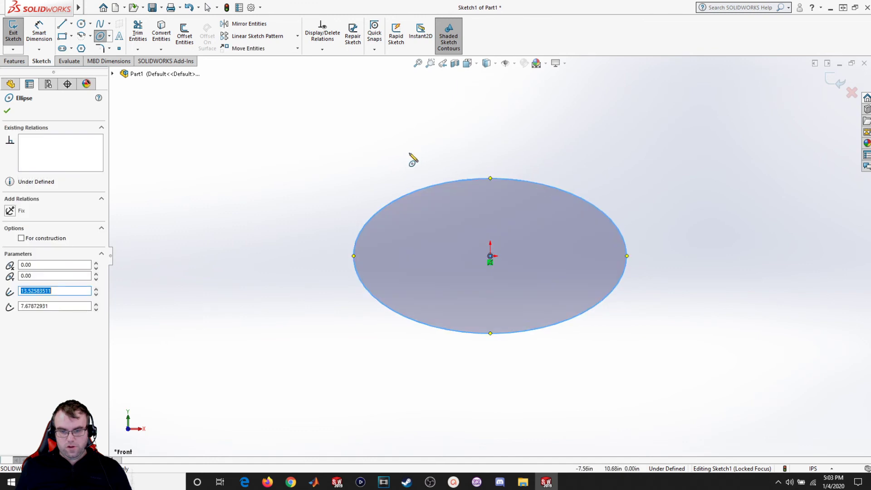
Step: Draw a second, nearly vertical ellipse centered on the origin with radii of about 13.74 and 8.35 in
click(490, 256)
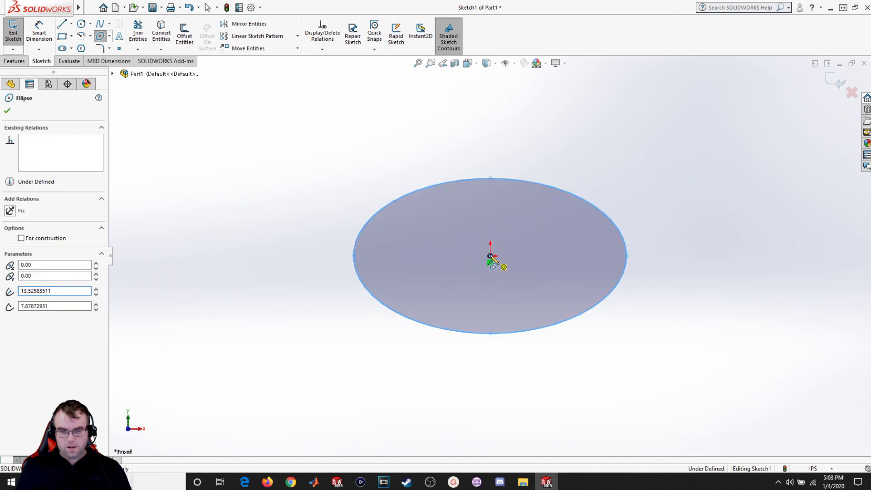
click(489, 119)
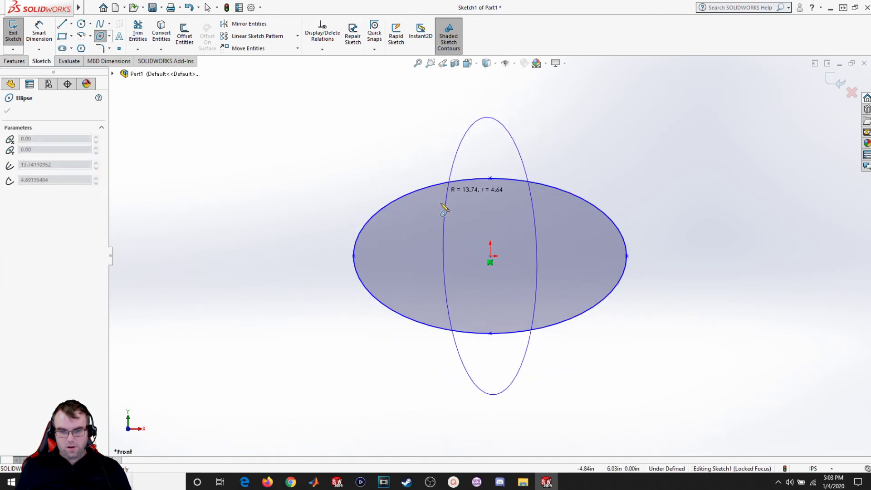
click(406, 258)
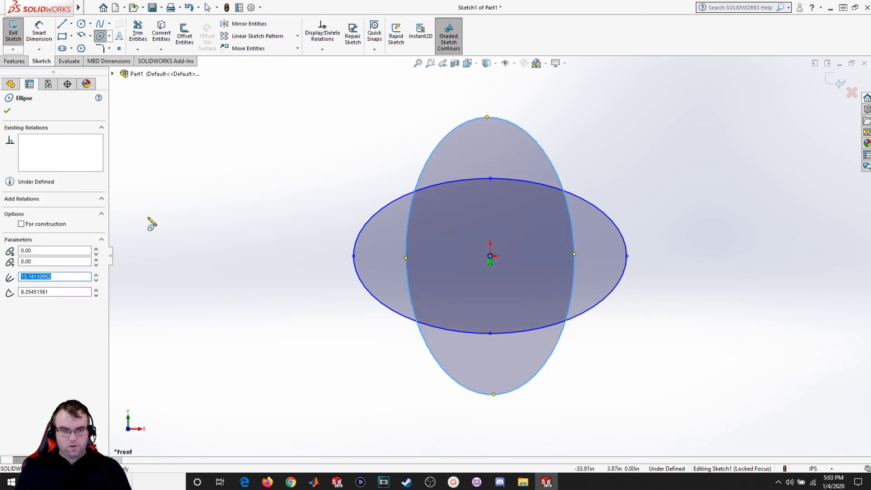
click(8, 111)
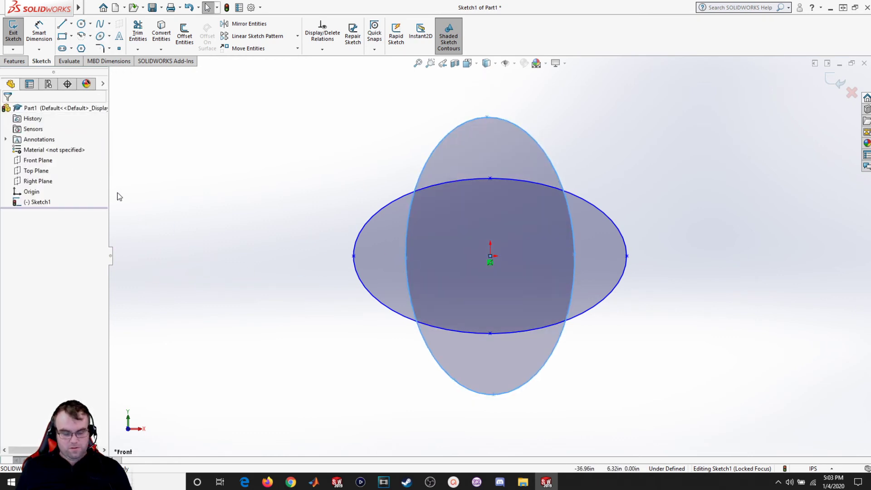
Step: Delete both ellipses and draw a horizontal straight slot starting at the origin, about 17.14 in long and 10.00 in wide
key(ctrl+a)
key(Delete)
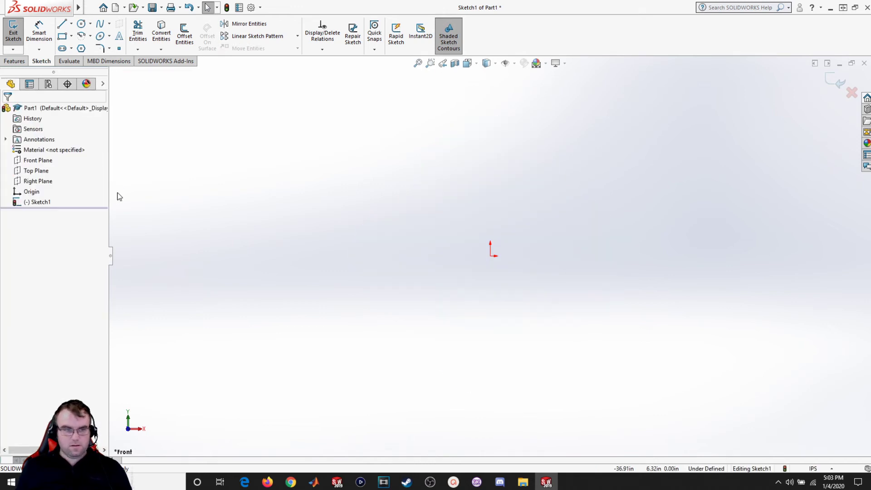
click(71, 49)
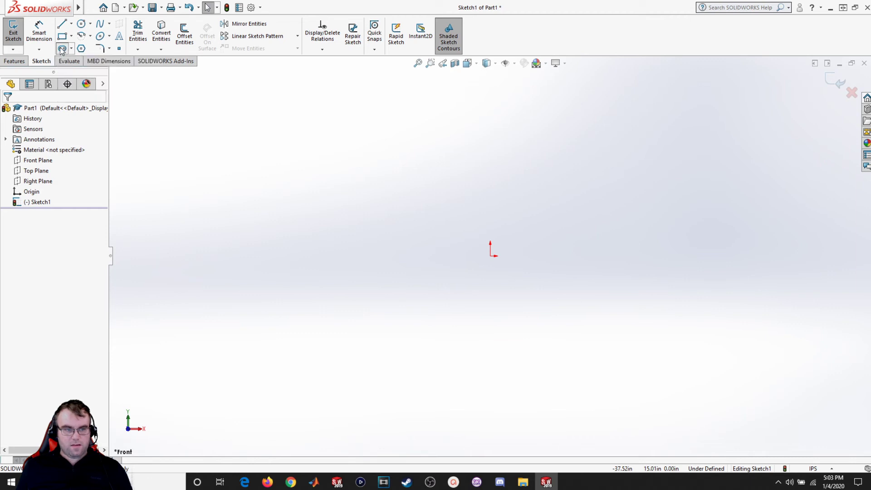
click(62, 49)
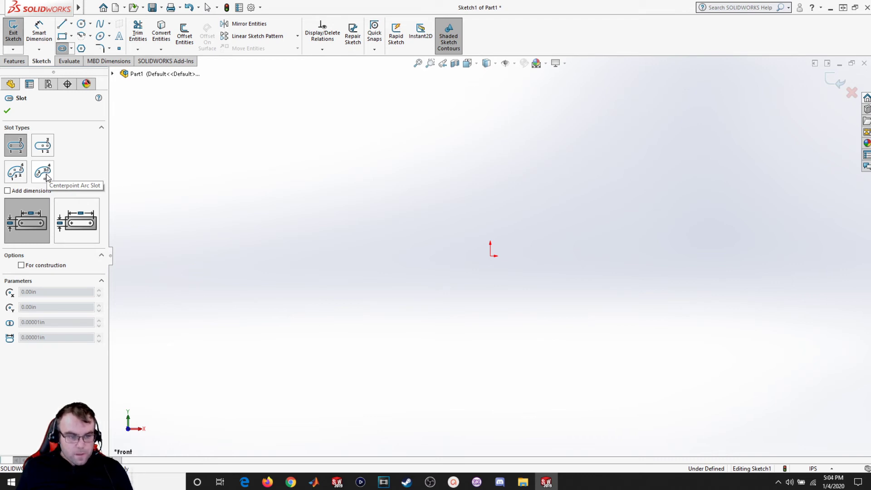
click(16, 150)
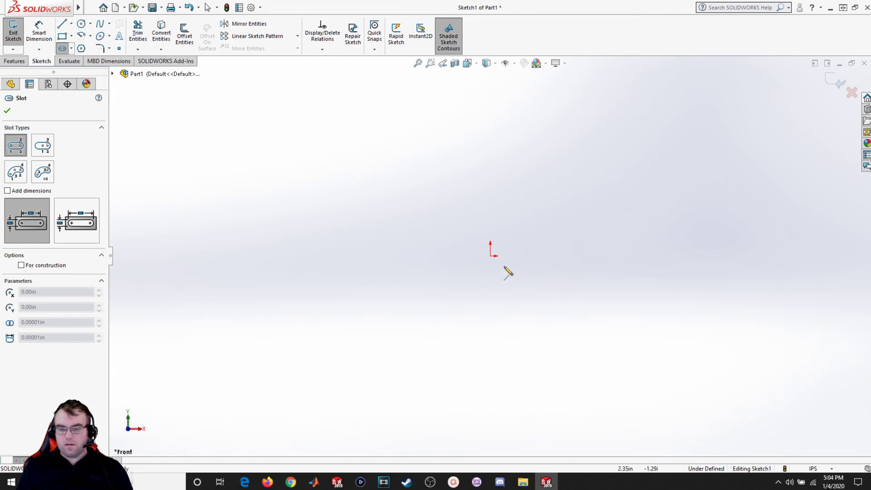
click(491, 255)
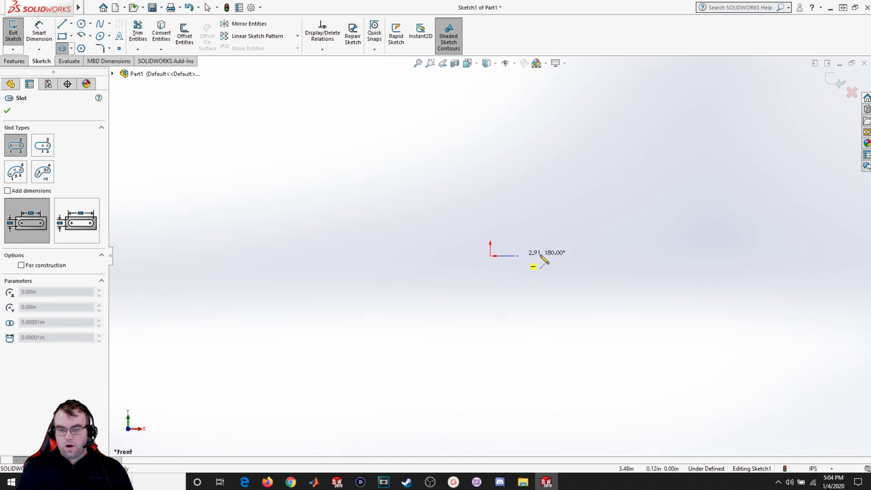
click(663, 256)
click(658, 209)
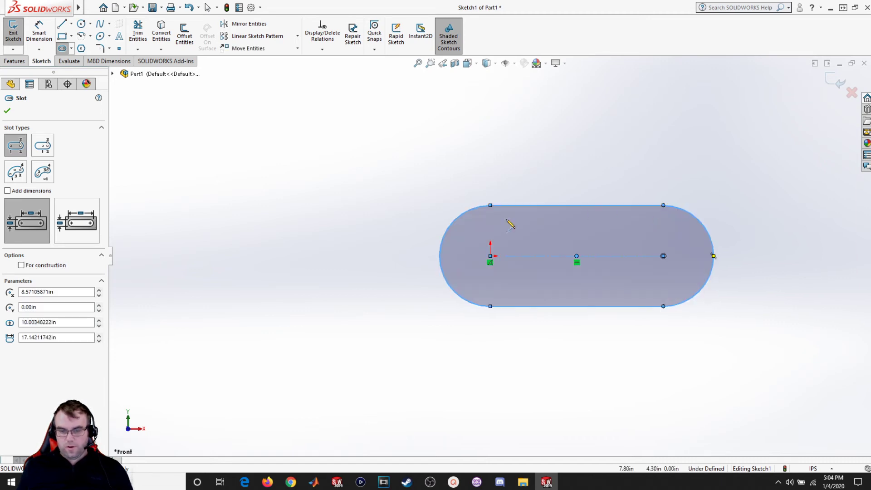
Step: Draw a horizontal centerpoint straight slot centered at about (-17.52, 9.70) in, about 21.04 in long and 8.36 in wide
click(48, 149)
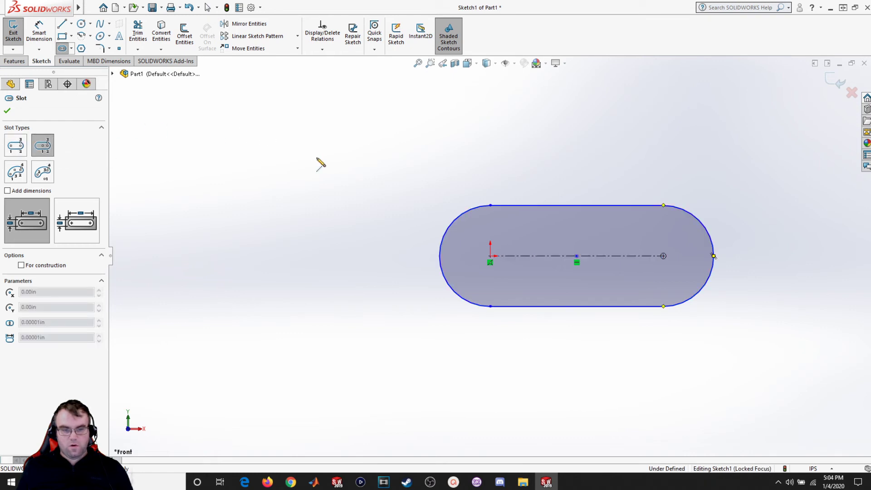
click(313, 158)
click(419, 158)
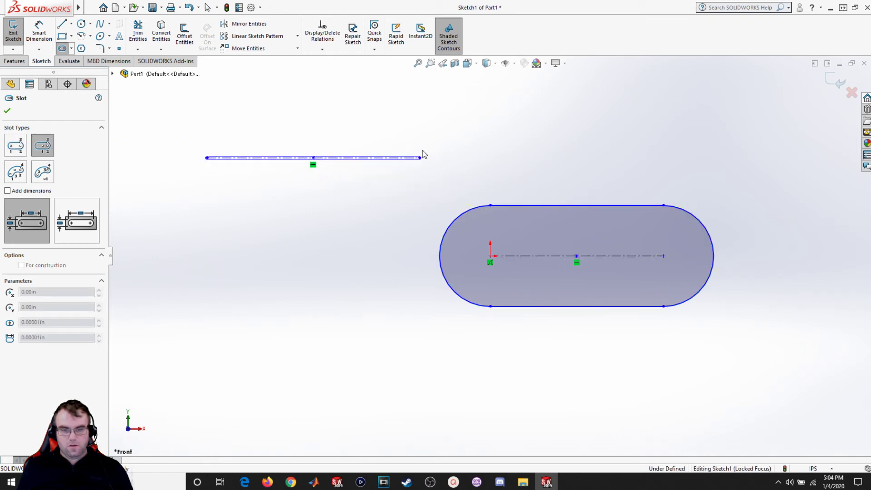
click(440, 119)
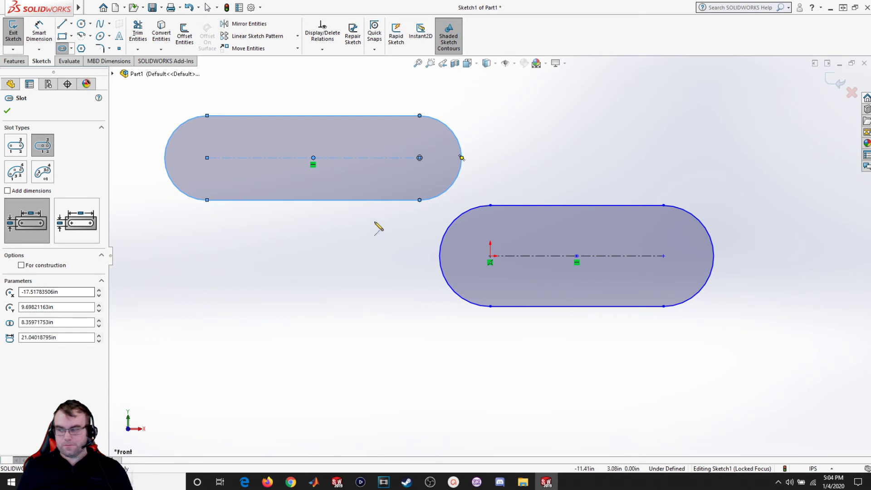
Step: Delete both straight slots and draw an upward-bulging 3 point arc slot with about 10.54 in radius, 108.6° sweep and 7.48 in width
click(11, 113)
key(ctrl+a)
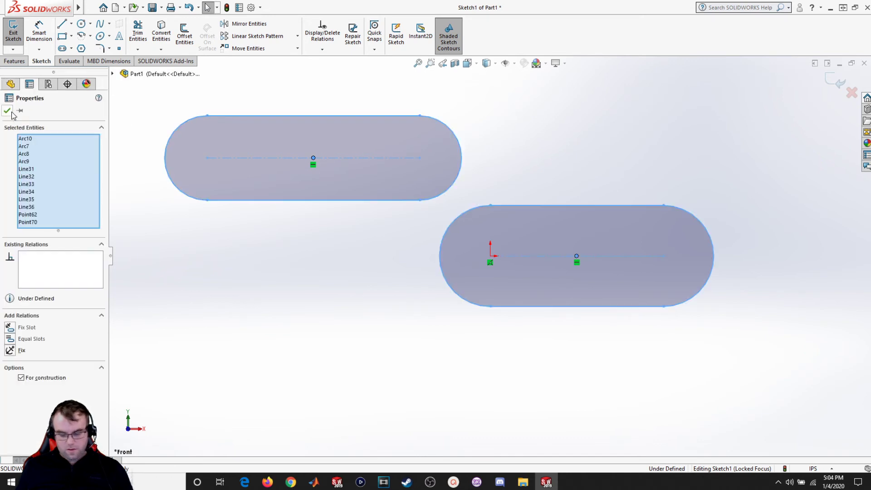
key(Delete)
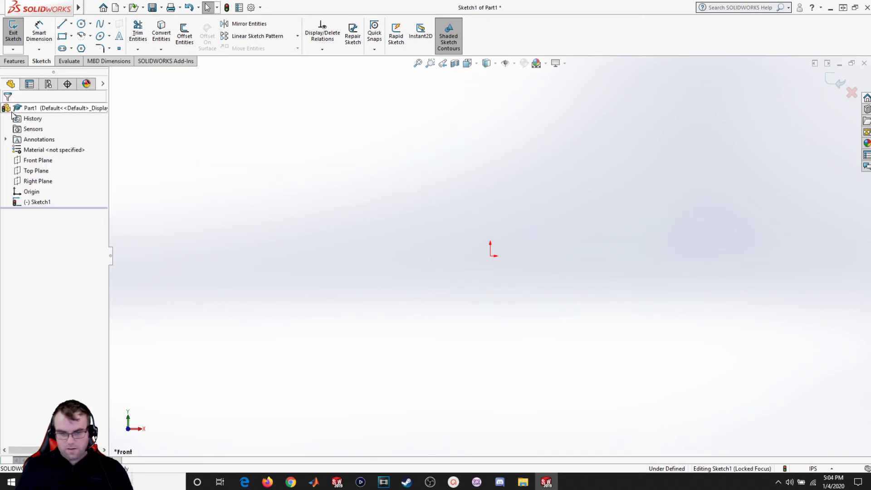
click(62, 48)
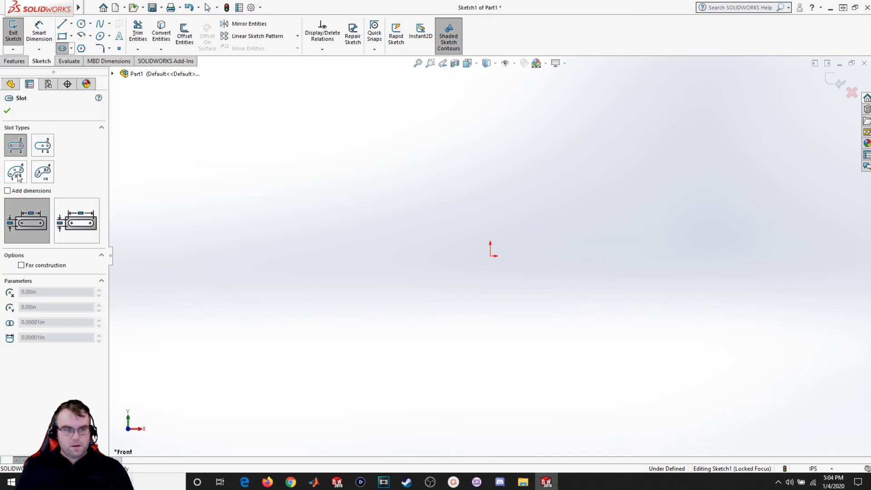
click(16, 173)
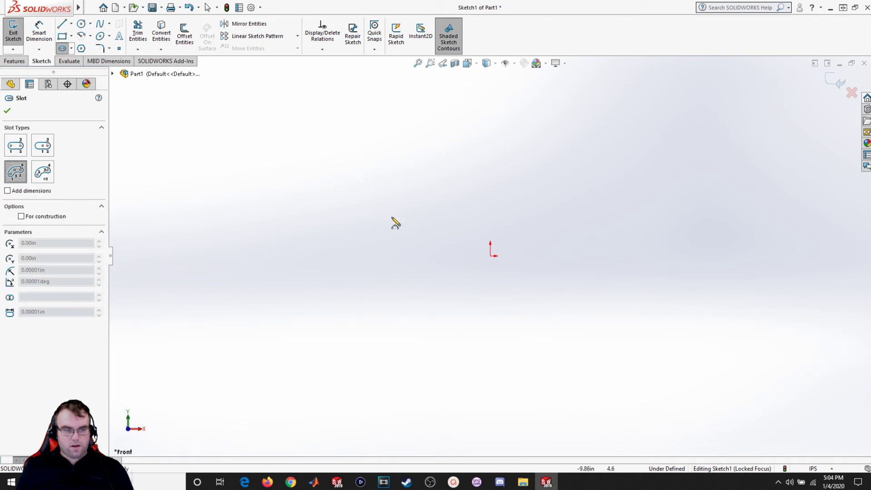
click(352, 232)
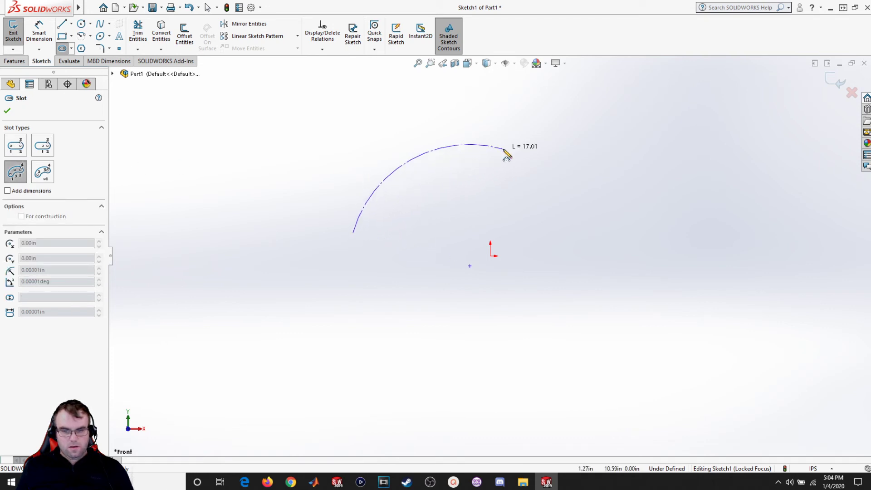
click(504, 148)
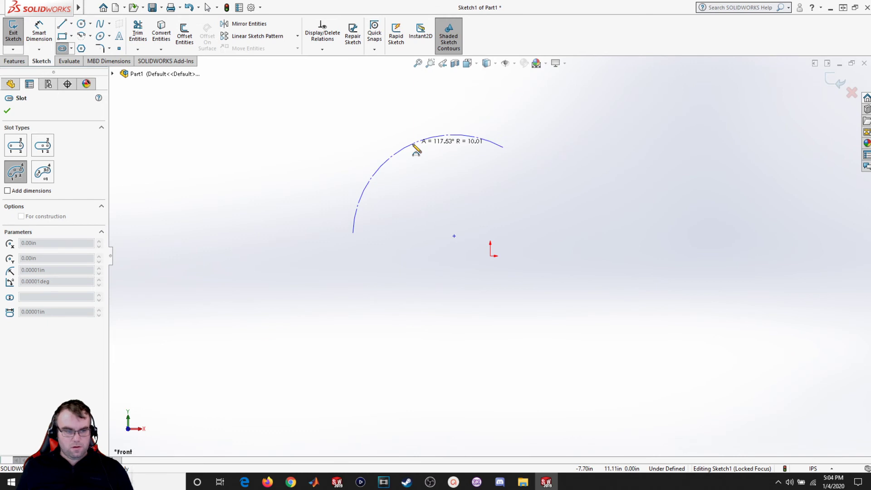
click(414, 152)
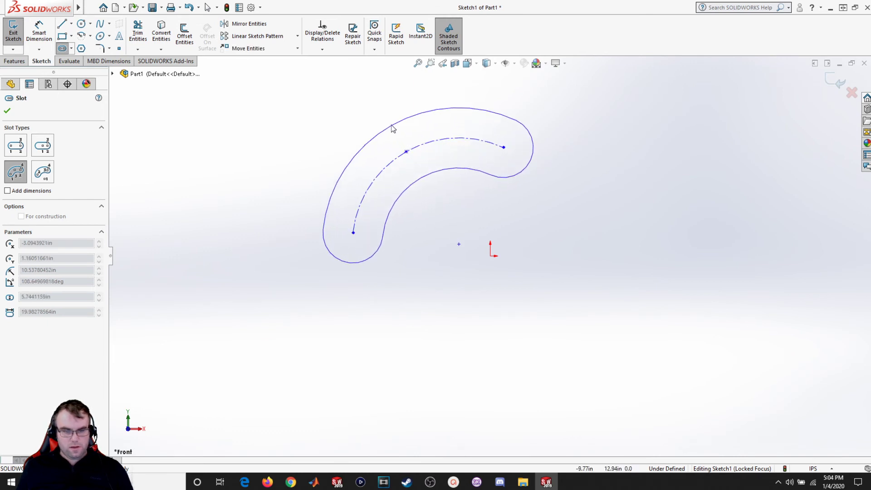
click(387, 122)
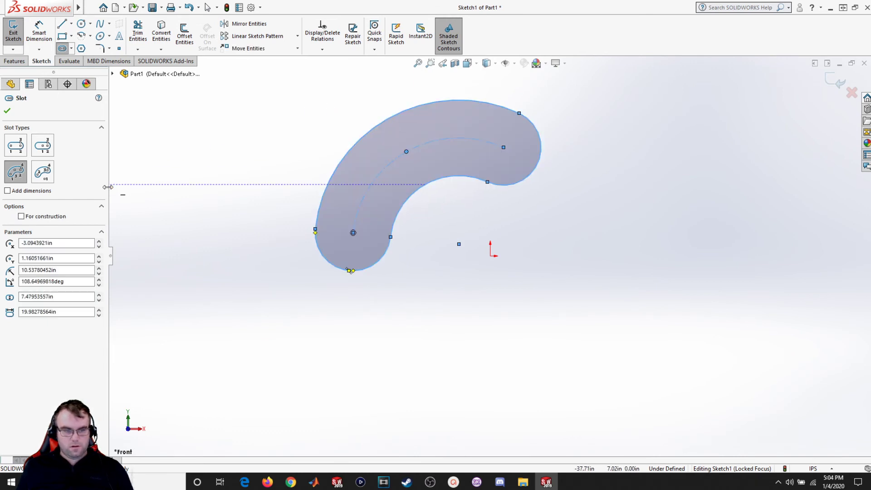
Step: Draw a centerpoint arc slot centered at about (20.15, -10.92) in, with about 13.09 in radius, 106.4° sweep and 6.99 in width
click(42, 172)
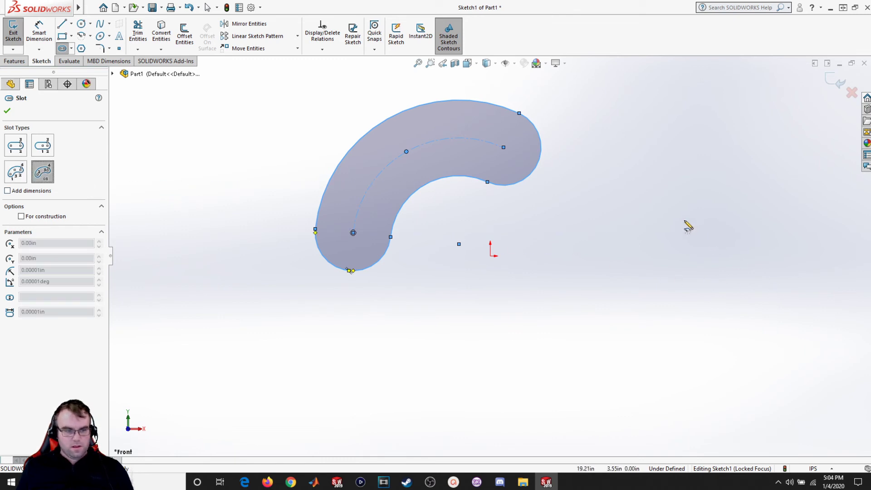
click(693, 365)
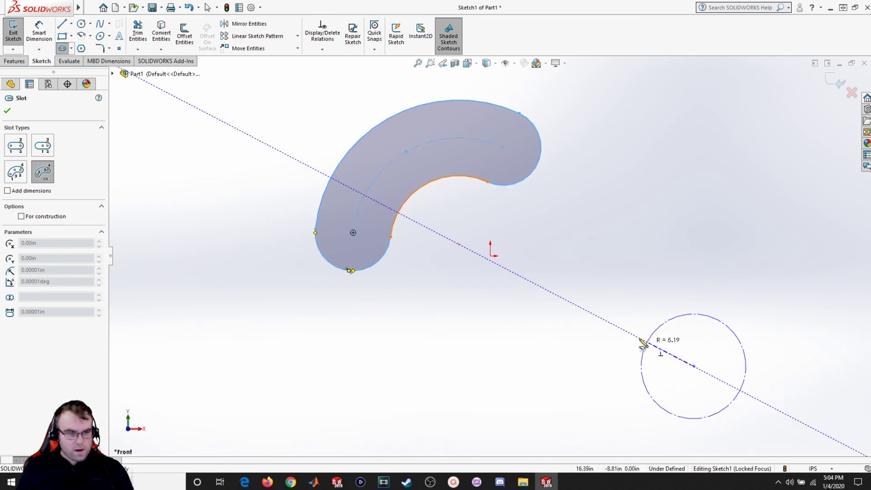
click(574, 311)
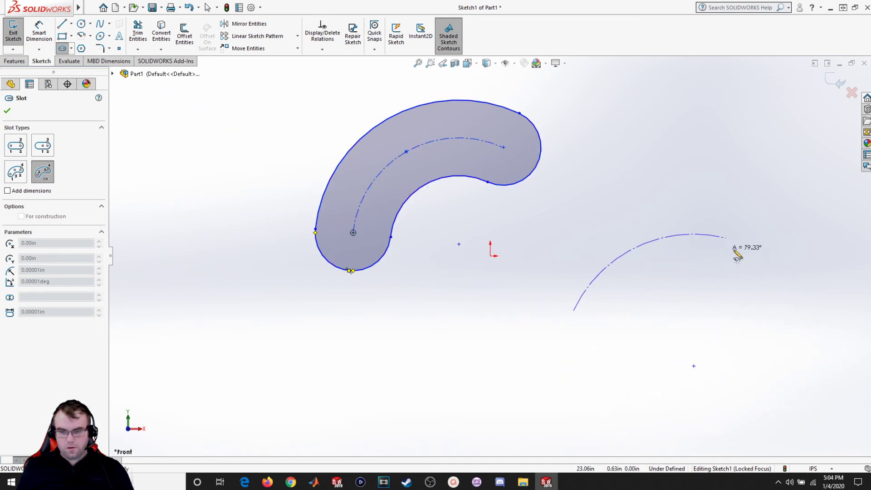
click(780, 267)
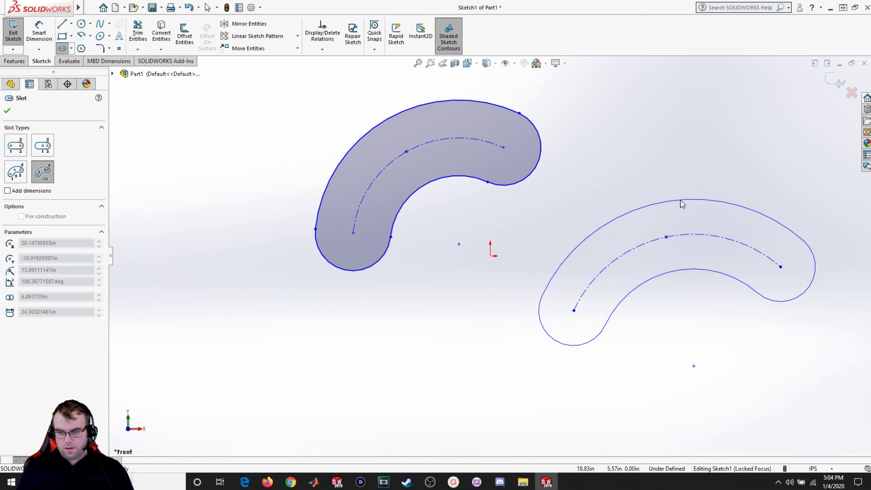
click(683, 203)
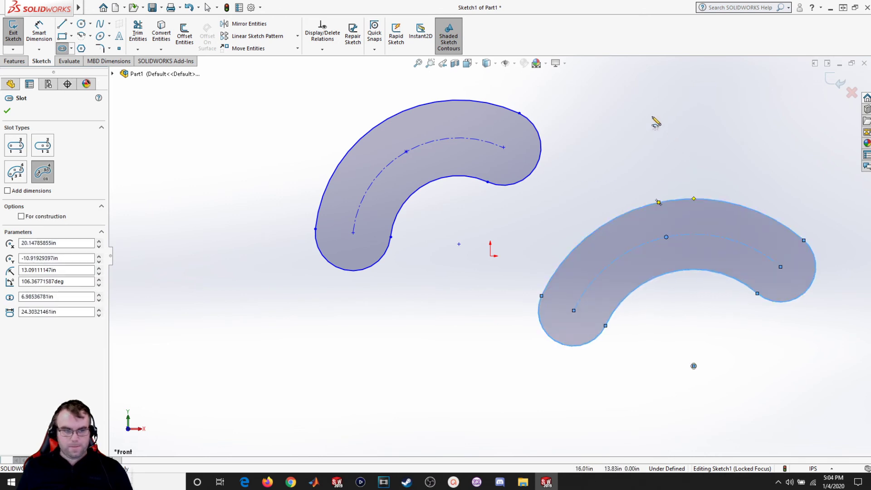
key(Escape)
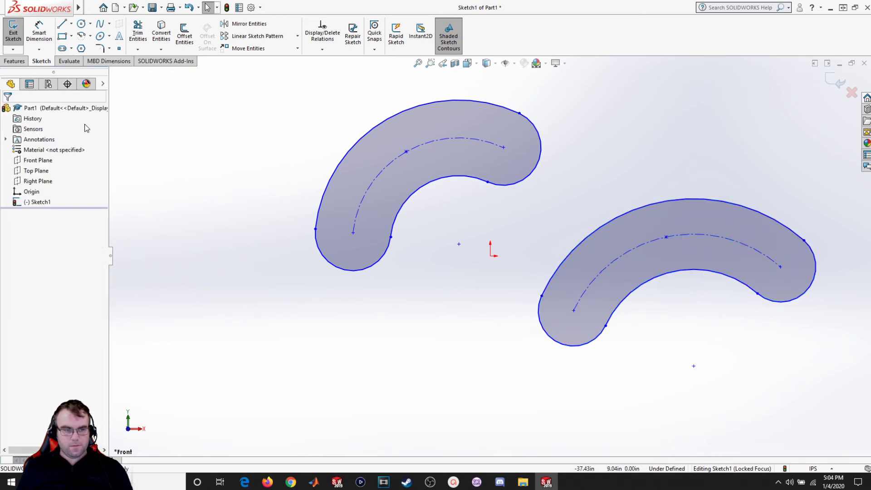
Step: Rebuild the part to exit the sketch, and reopen Sketch1 for editing
key(ctrl+b)
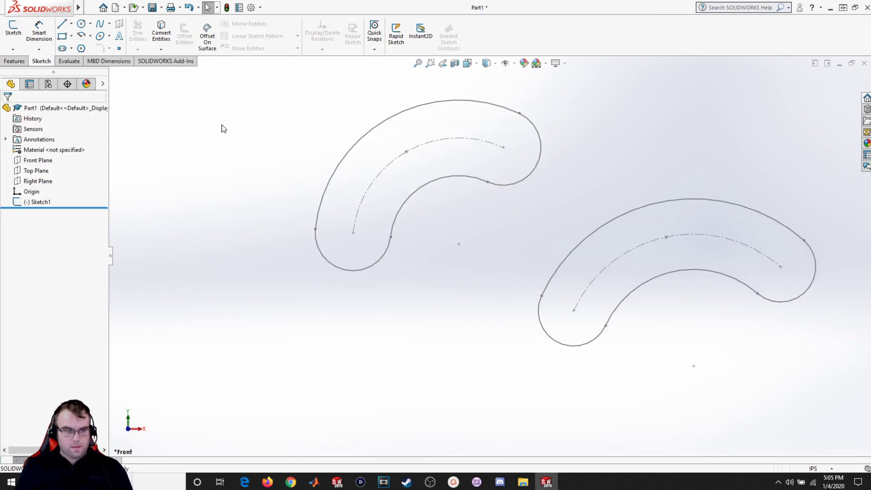
click(41, 202)
right_click(41, 203)
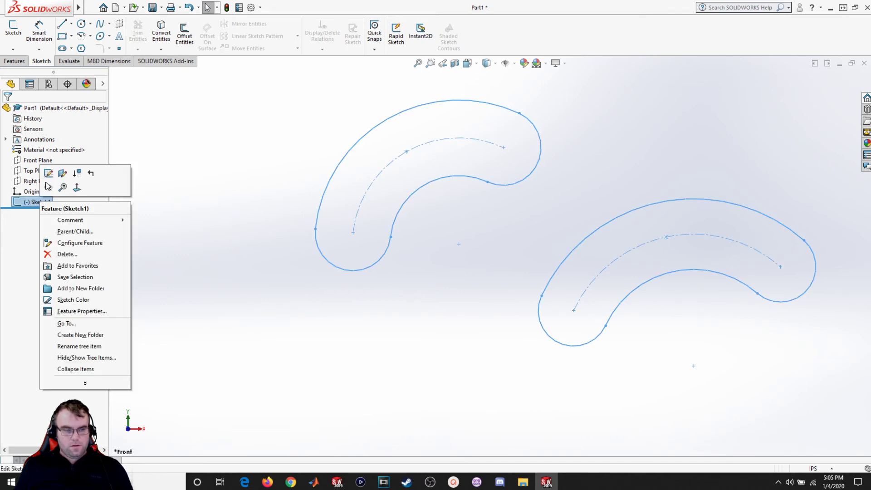
click(48, 173)
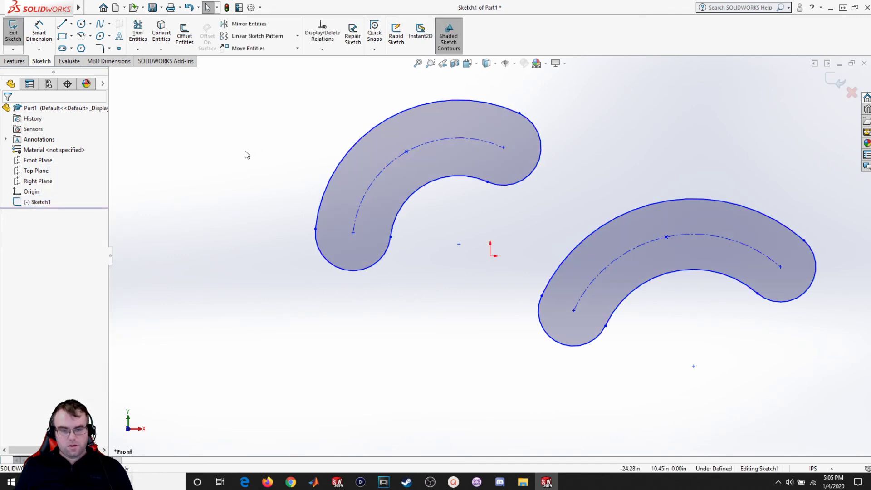
Step: Delete both arc slots from Sketch1 and exit the empty sketch
key(ctrl+a)
key(Delete)
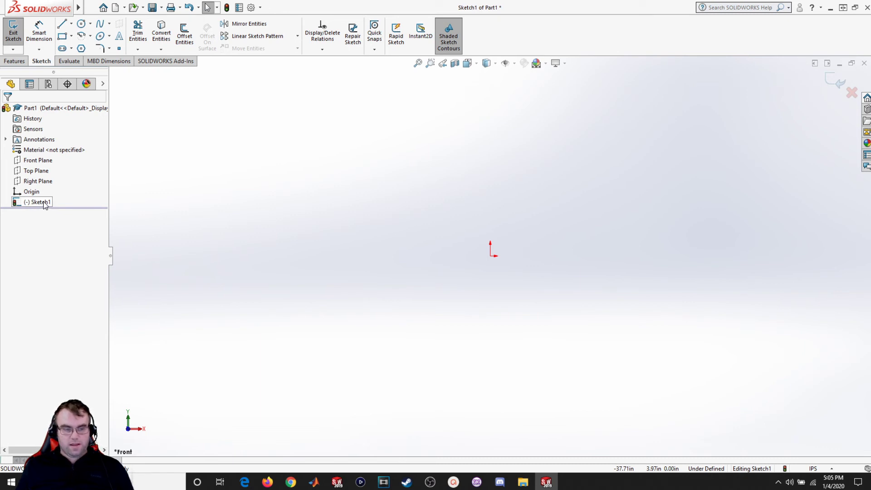
click(840, 84)
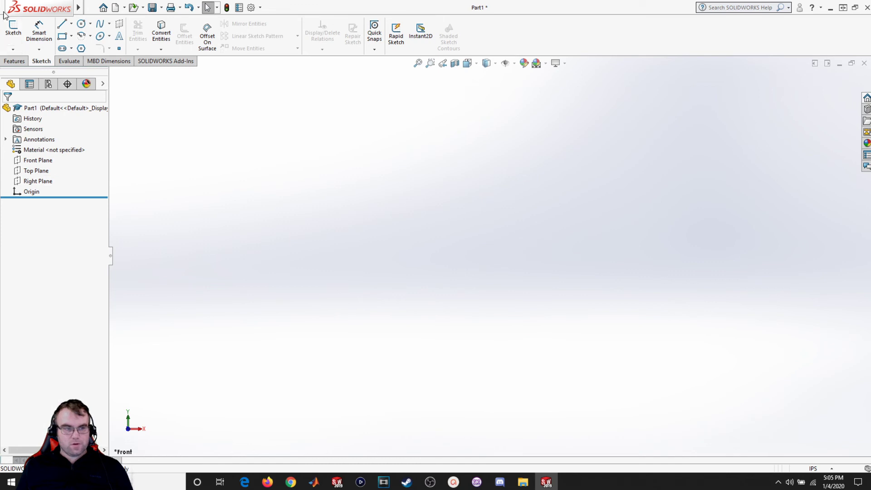
Step: Draw a circle of about 4.26 in radius centered on the origin in a new Front Plane sketch, and exit the sketch
click(13, 28)
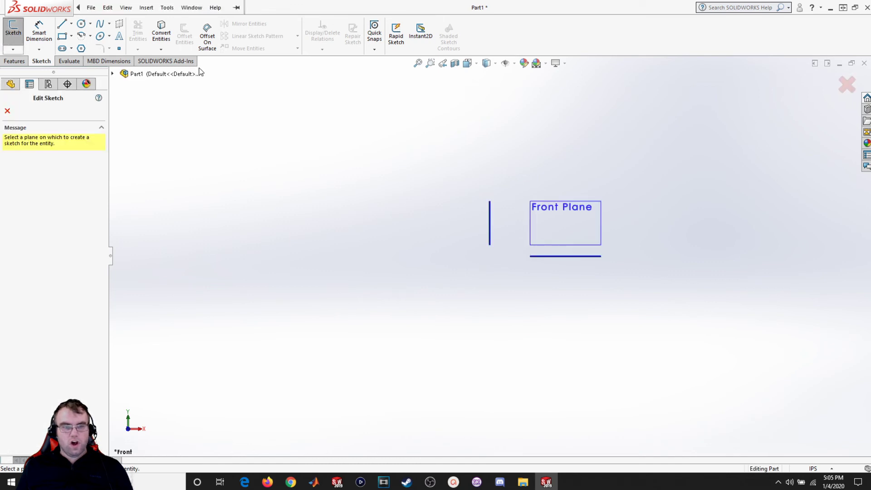
click(554, 200)
click(91, 8)
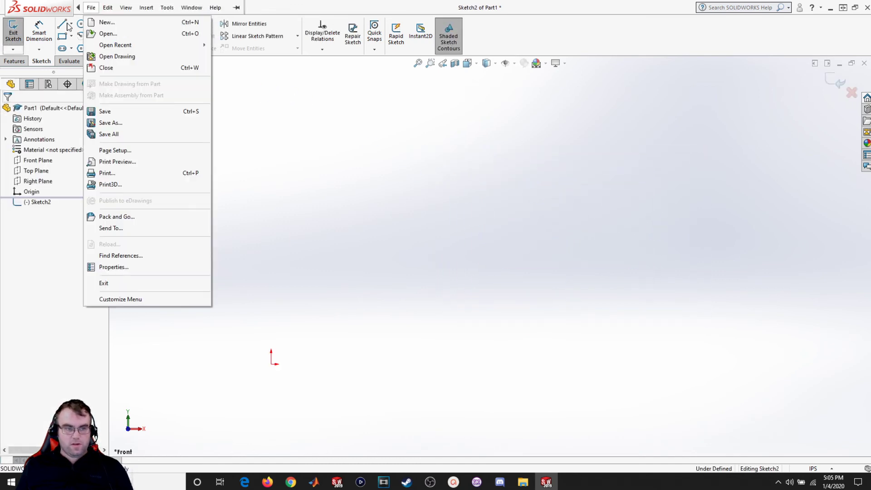
click(61, 23)
click(81, 24)
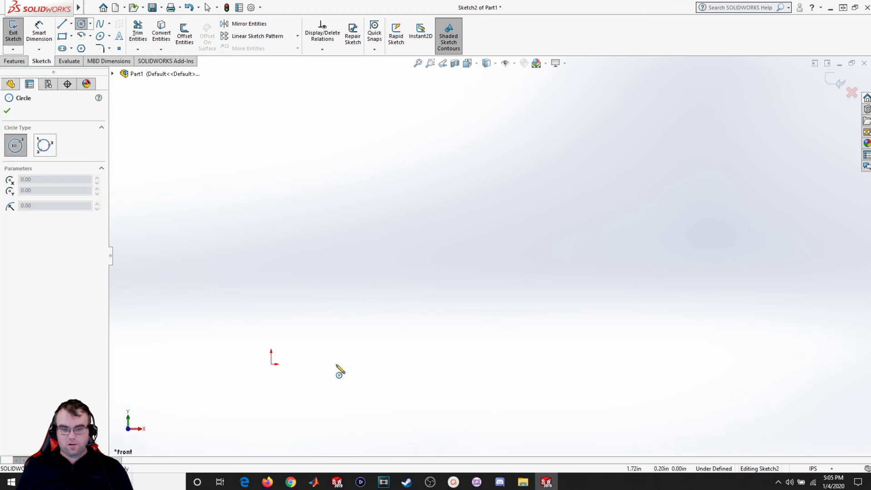
click(271, 363)
click(397, 253)
key(f)
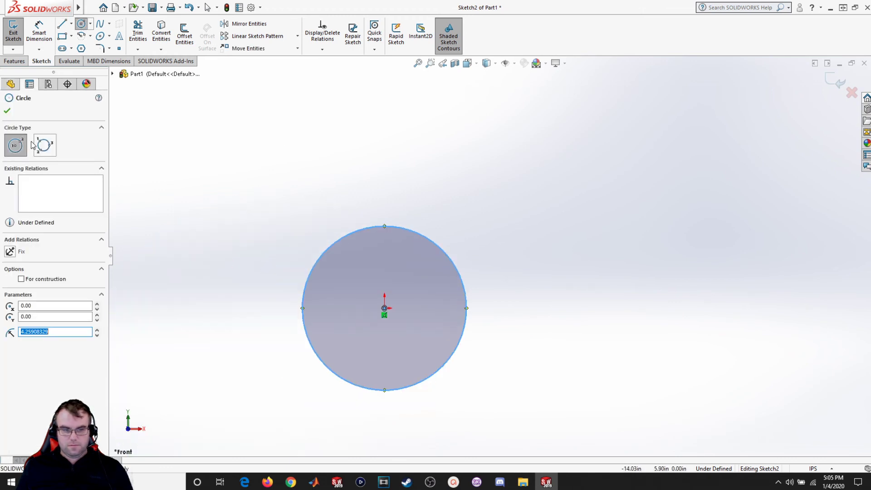
click(7, 110)
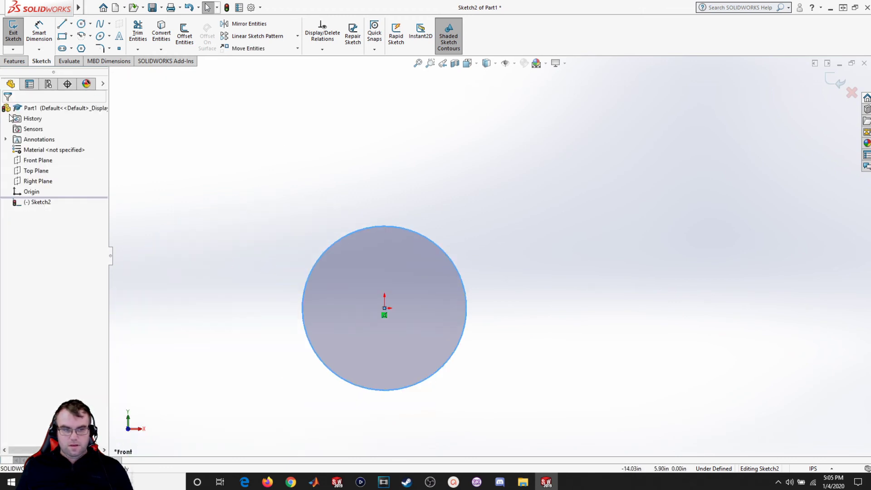
click(836, 80)
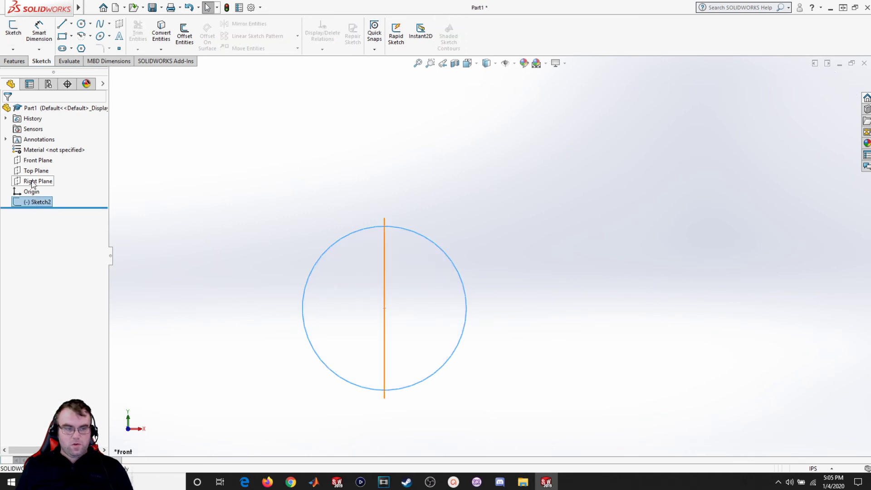
click(53, 206)
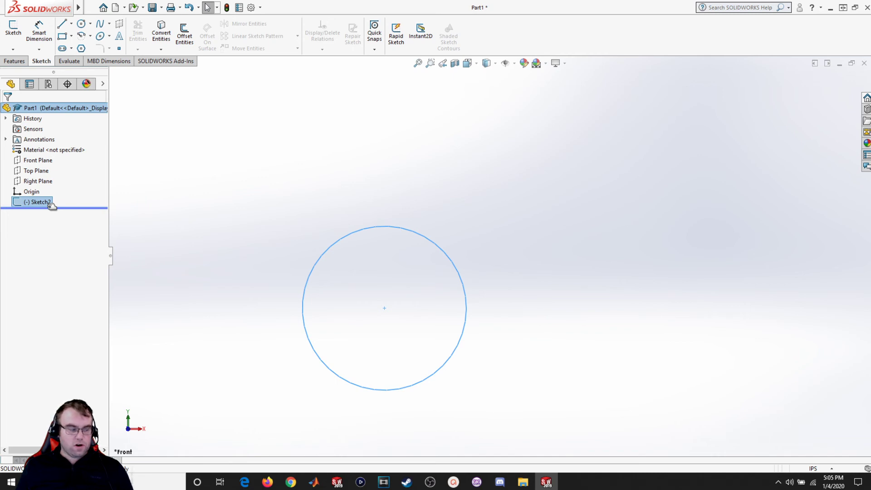
Step: Reopen Sketch2 for editing and delete the circle from it
click(97, 227)
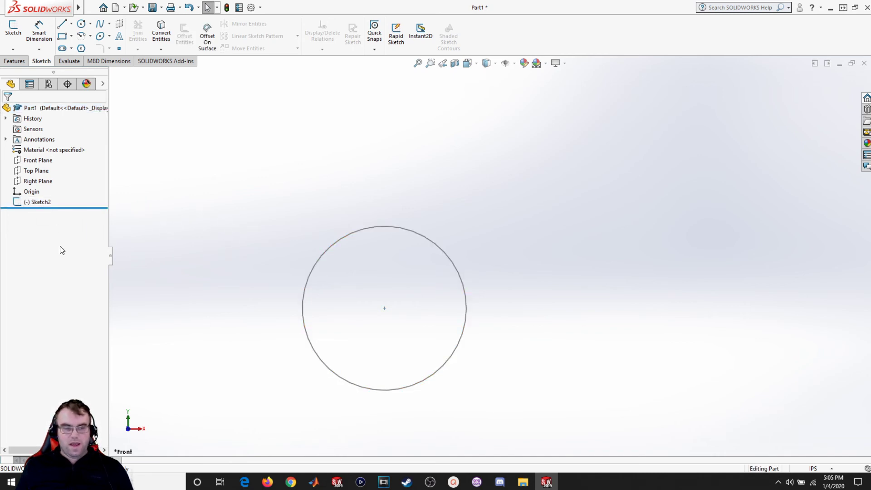
right_click(36, 203)
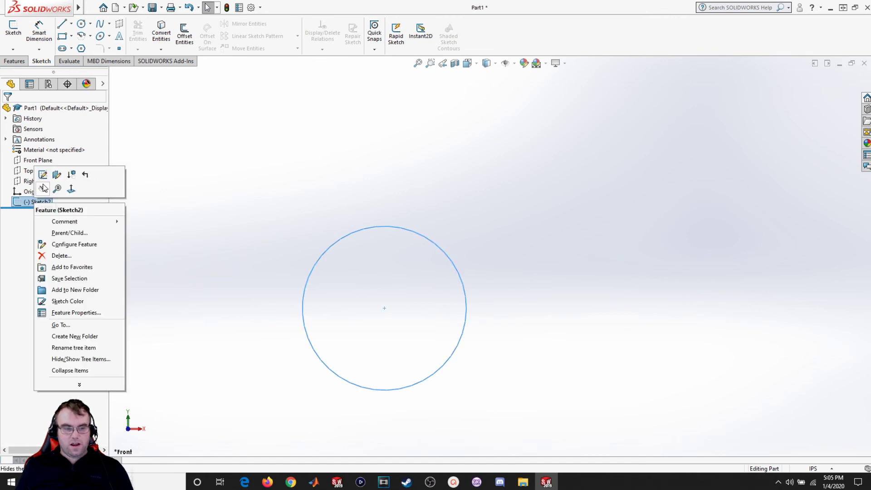
click(42, 176)
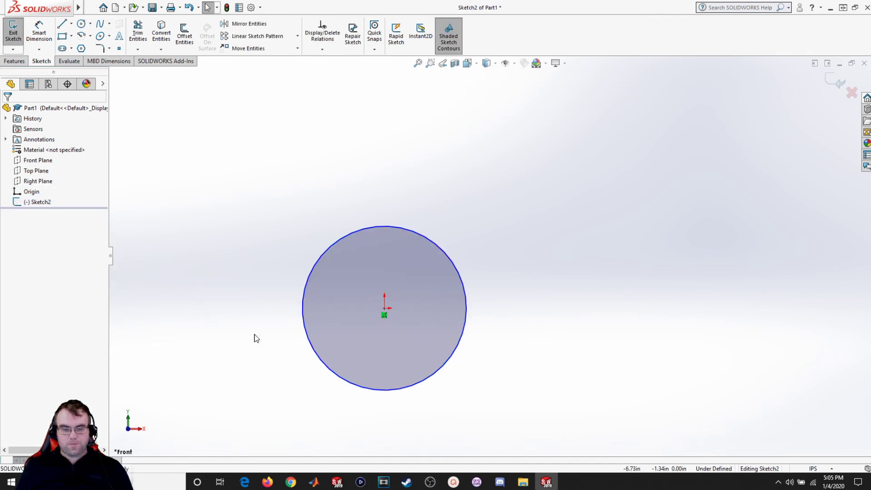
scroll(421, 258, up, 3)
scroll(359, 227, down, 2)
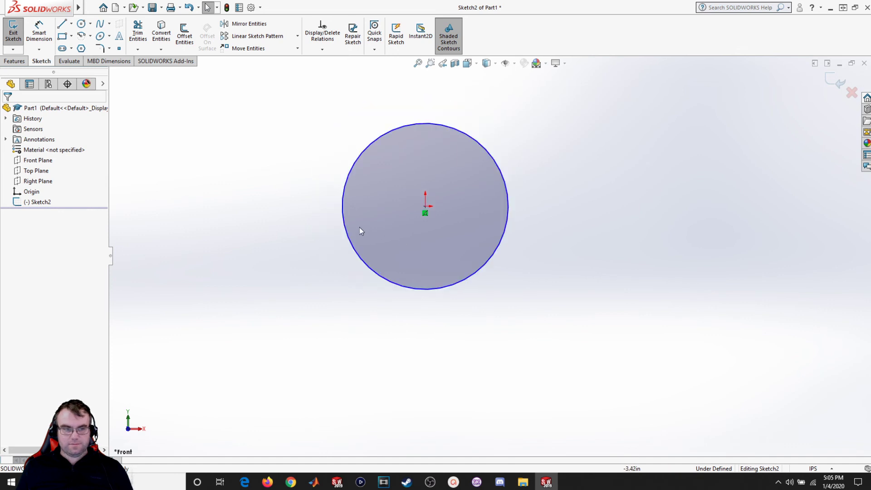
scroll(388, 208, up, 2)
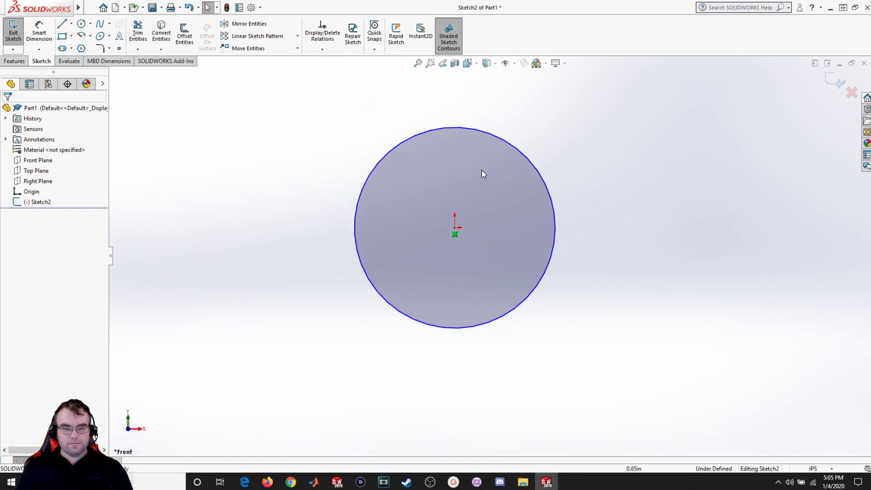
click(438, 123)
key(Delete)
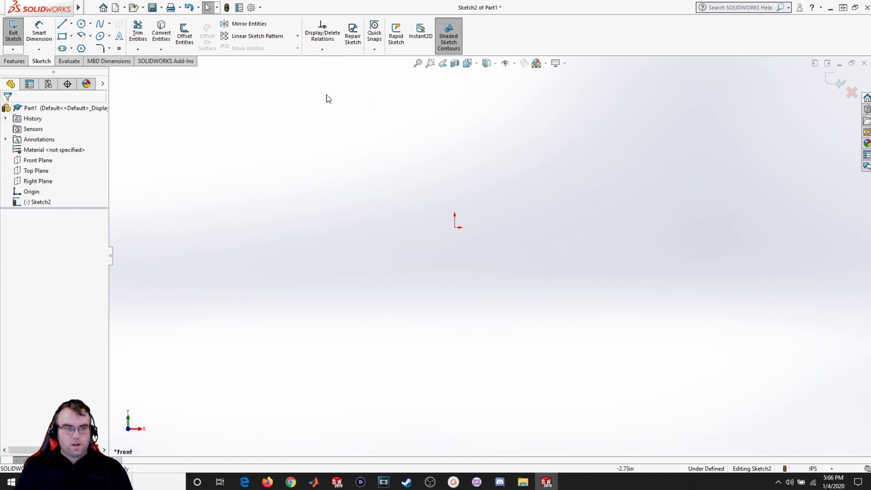
Step: Draw a 5-sided polygon centered on the origin with an inscribed circle about 8.01 in in diameter, rotated to 90°
click(80, 49)
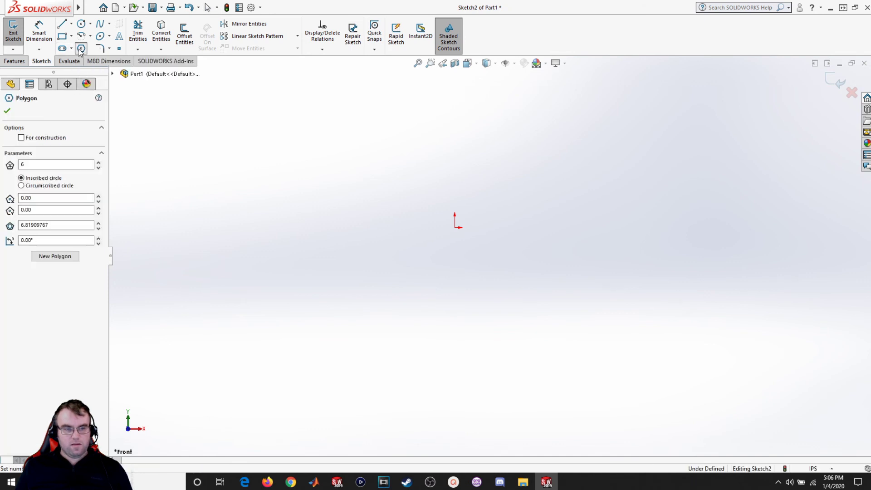
double_click(34, 164)
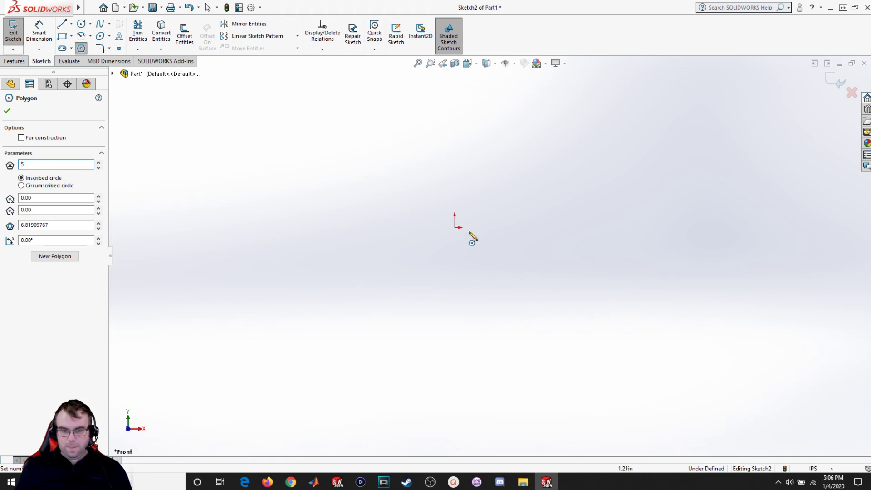
click(454, 226)
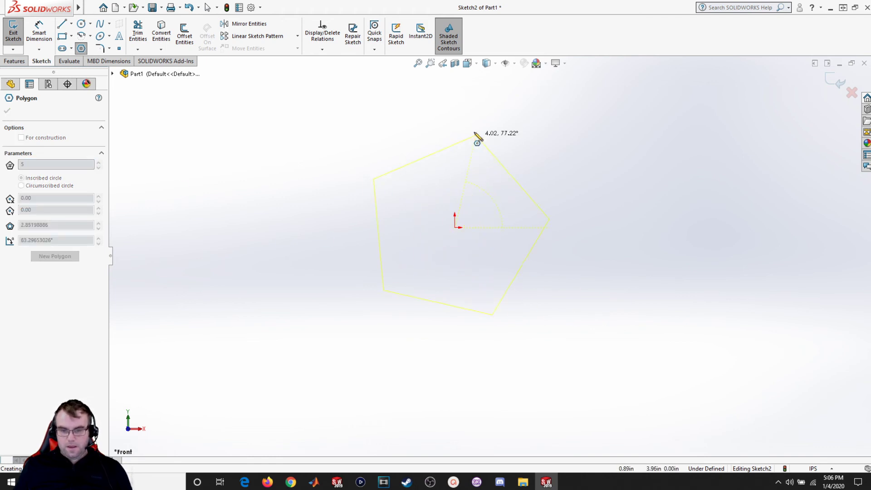
click(454, 111)
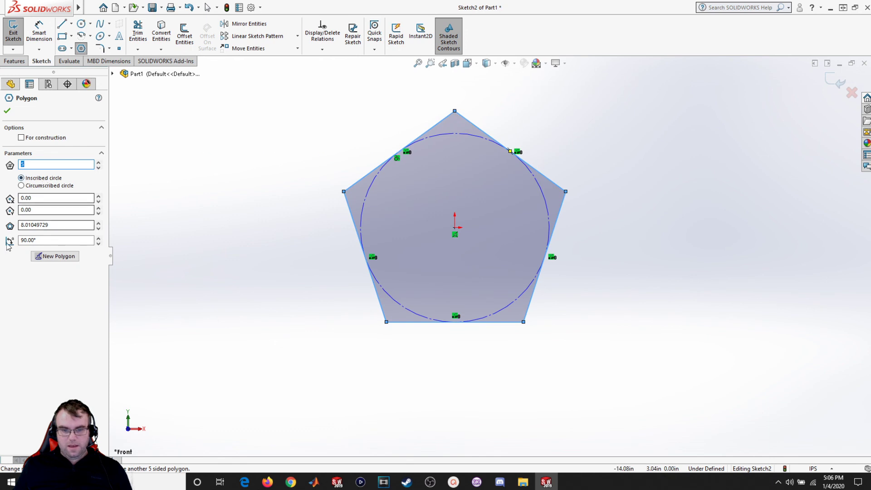
click(7, 112)
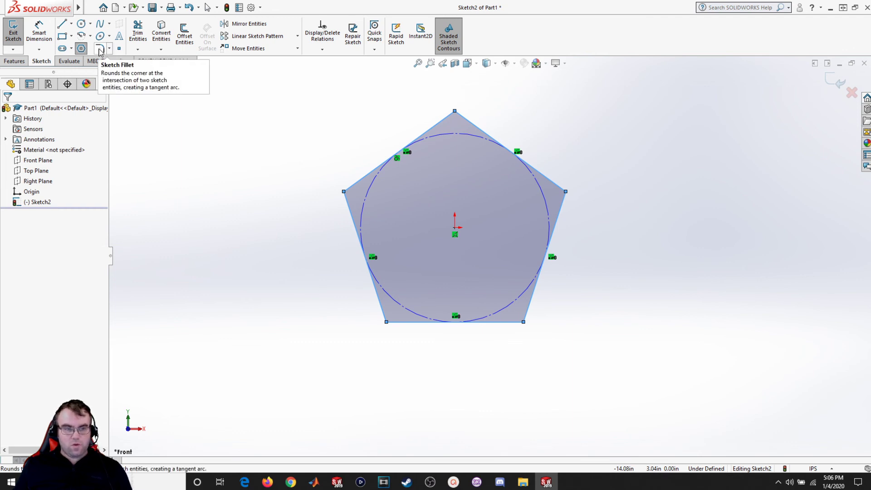
Step: Apply a 1.00 in Sketch Fillet to the pentagon's left corner
click(109, 49)
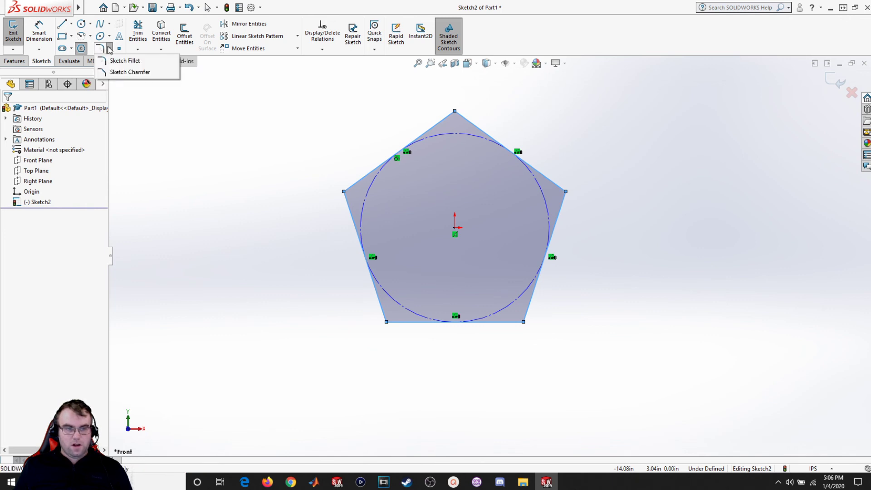
click(117, 61)
click(352, 187)
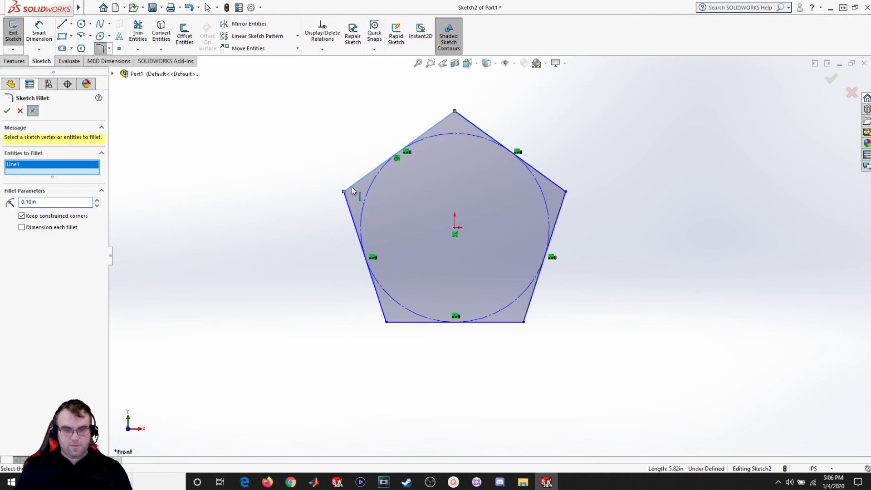
click(348, 199)
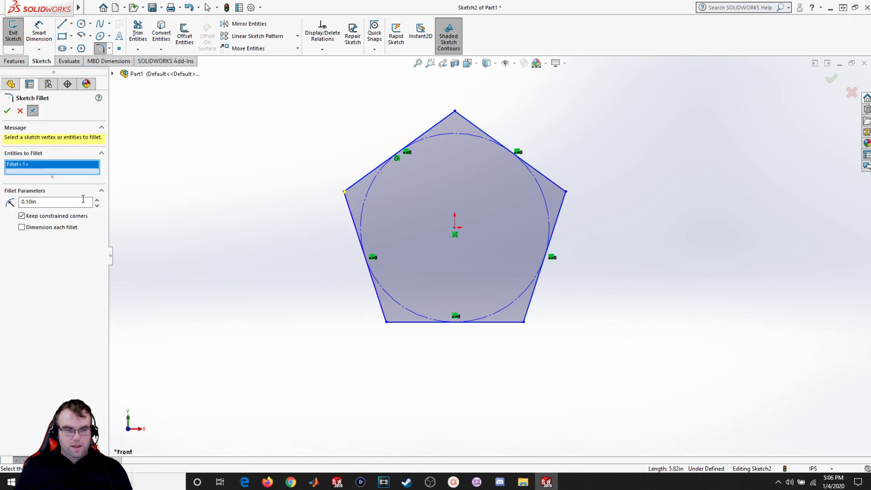
click(98, 200)
click(97, 199)
click(98, 200)
click(98, 200)
click(97, 200)
click(98, 200)
click(97, 200)
double_click(98, 200)
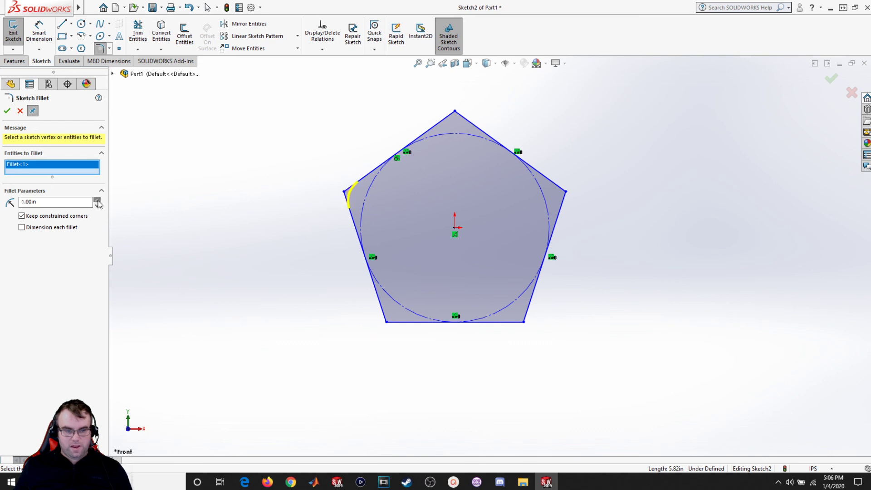
click(6, 111)
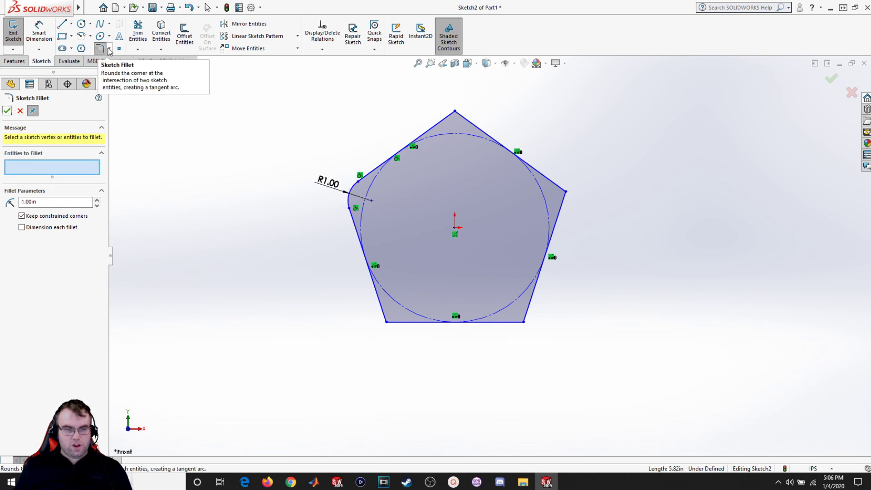
Step: Add a Sketch Chamfer to the pentagon's top corner using distance-distance with an equal distance of 0.39370079 in
click(110, 49)
click(130, 72)
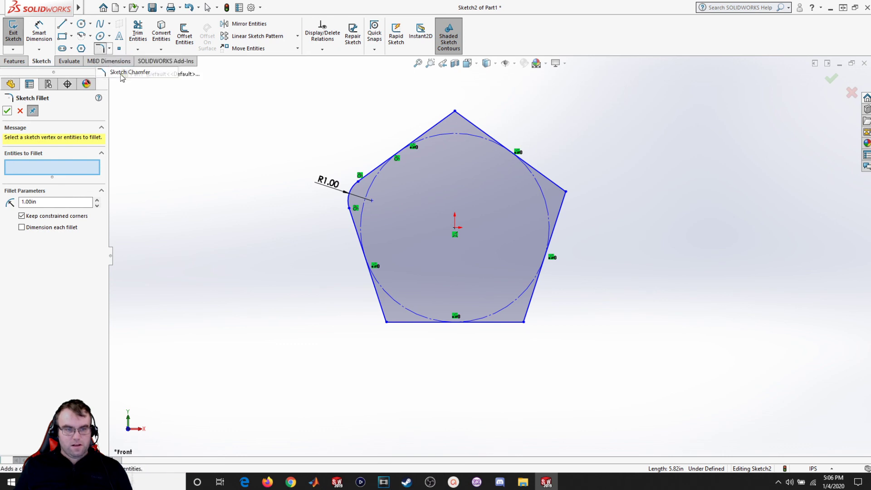
click(443, 125)
click(471, 122)
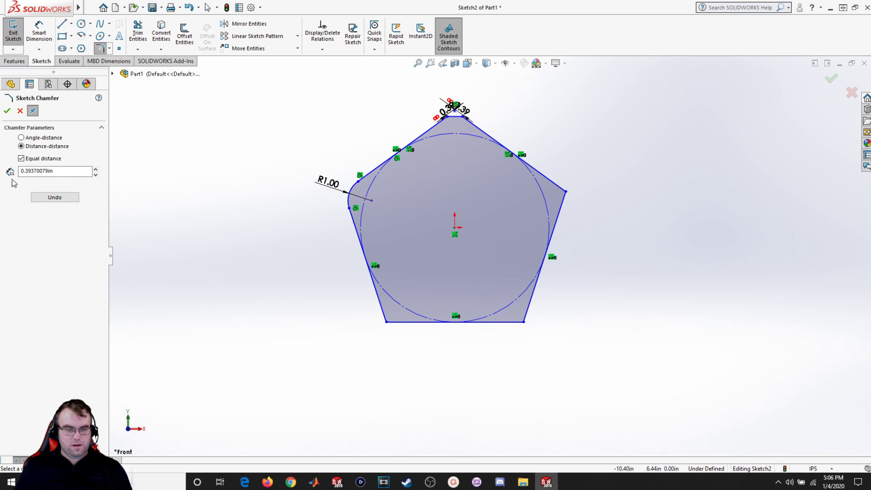
click(7, 111)
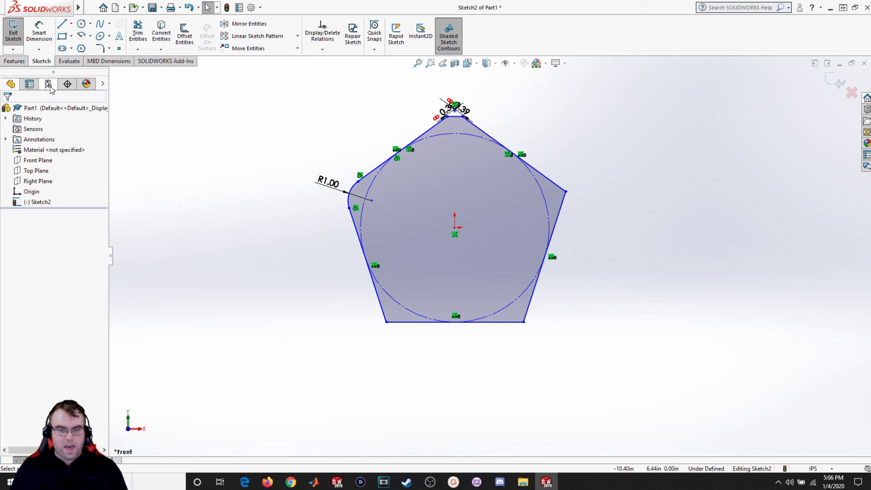
Step: Clear the sketch and draw three overlapping circles: about 4.75 in radius at the origin, 3.98 in at X 3.73, and 5.18 in at X -6.07
key(ctrl+a)
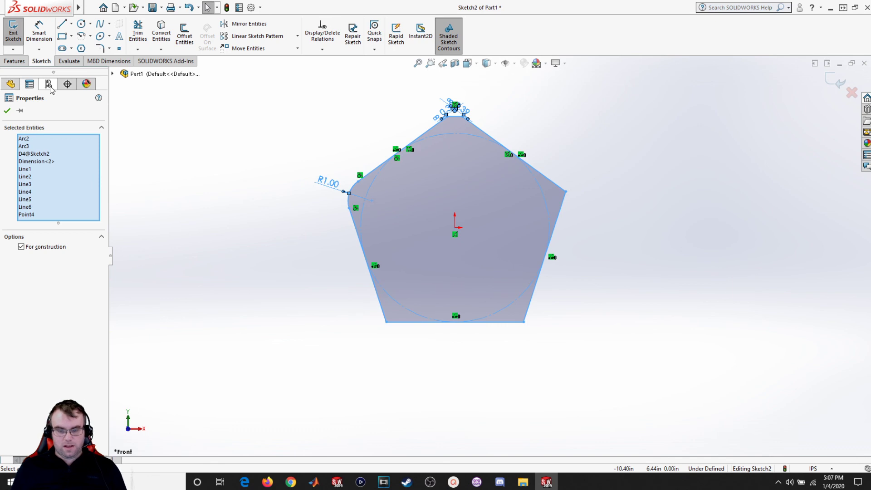
key(Delete)
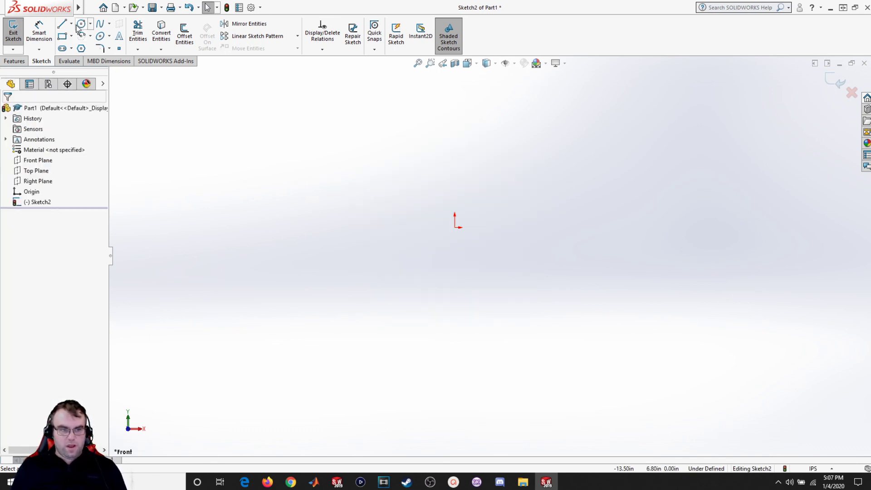
click(81, 24)
click(455, 227)
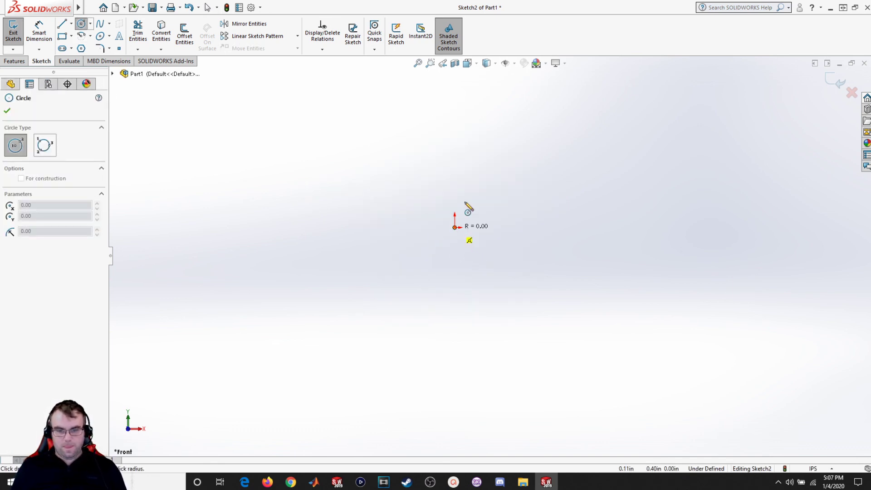
click(520, 136)
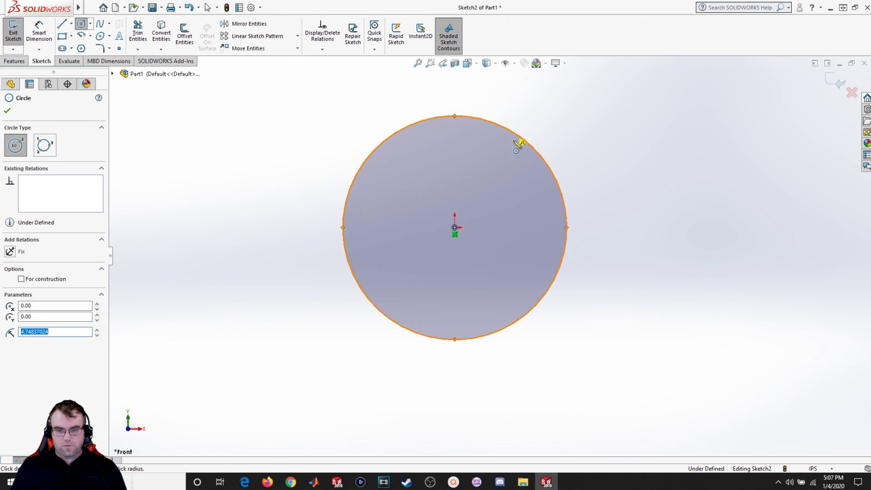
click(543, 226)
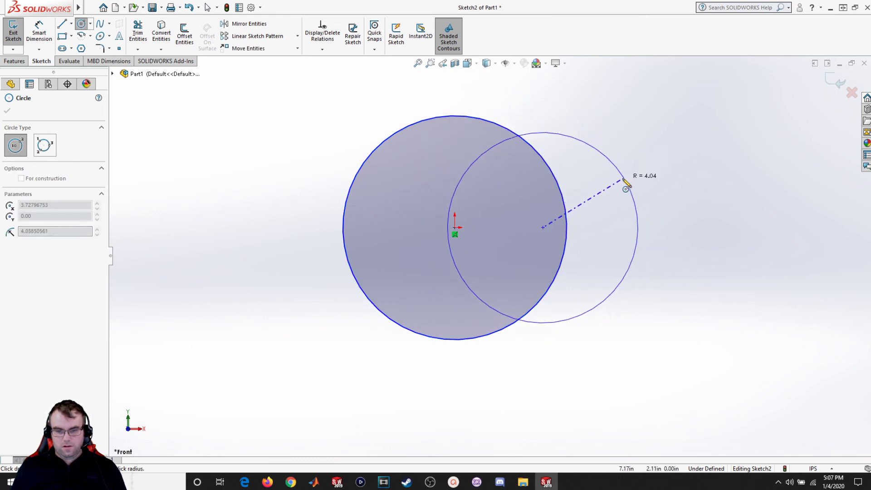
click(623, 182)
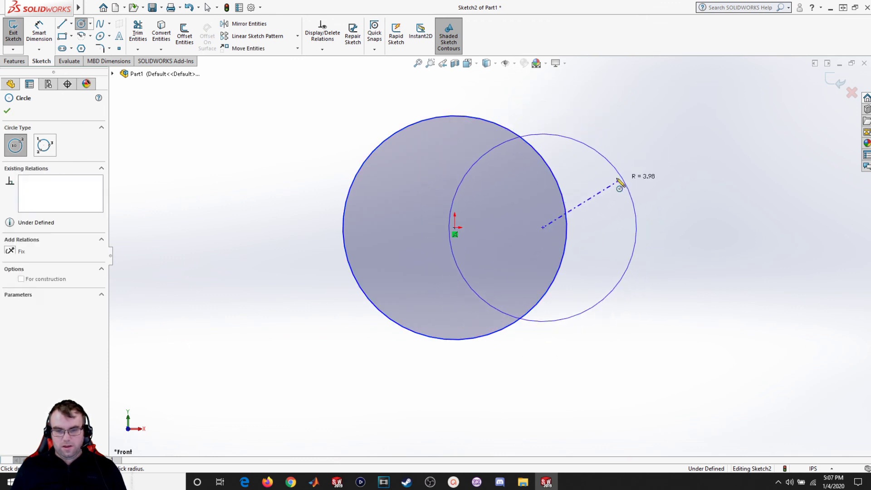
click(311, 227)
click(410, 155)
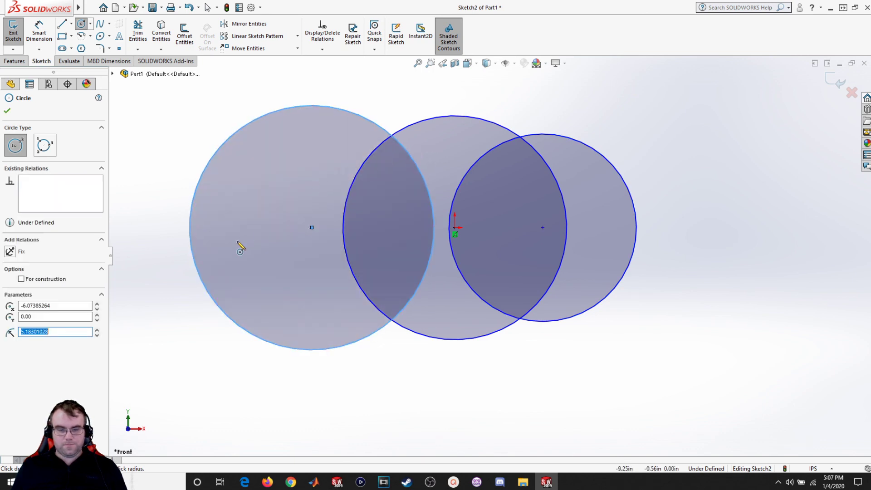
key(Escape)
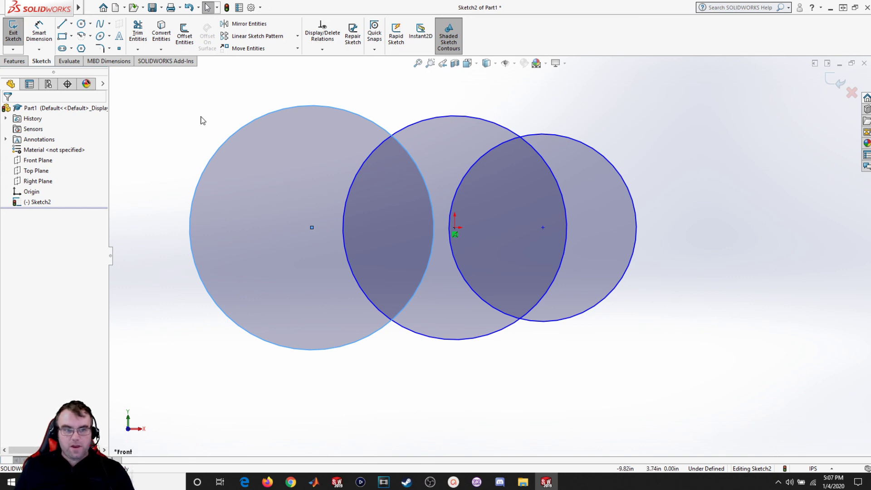
Step: Use Power trim to remove the inner arcs of the overlapping circles, leaving one continuous outer outline
click(136, 32)
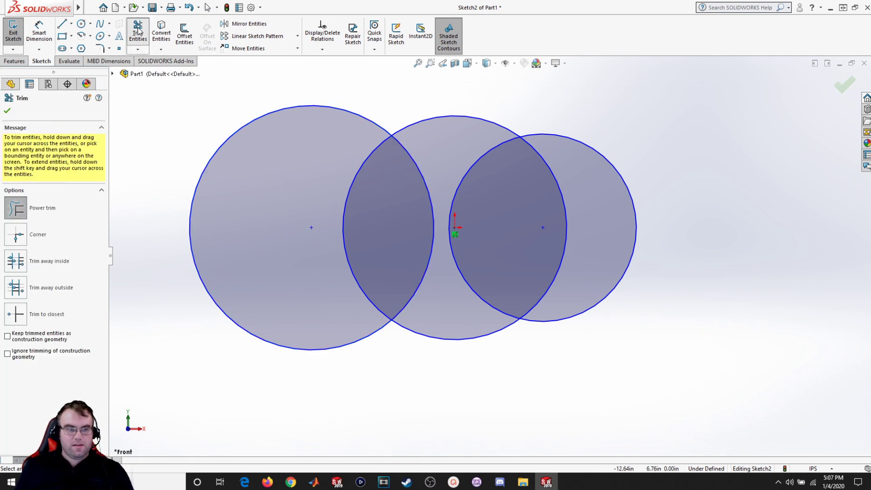
click(18, 209)
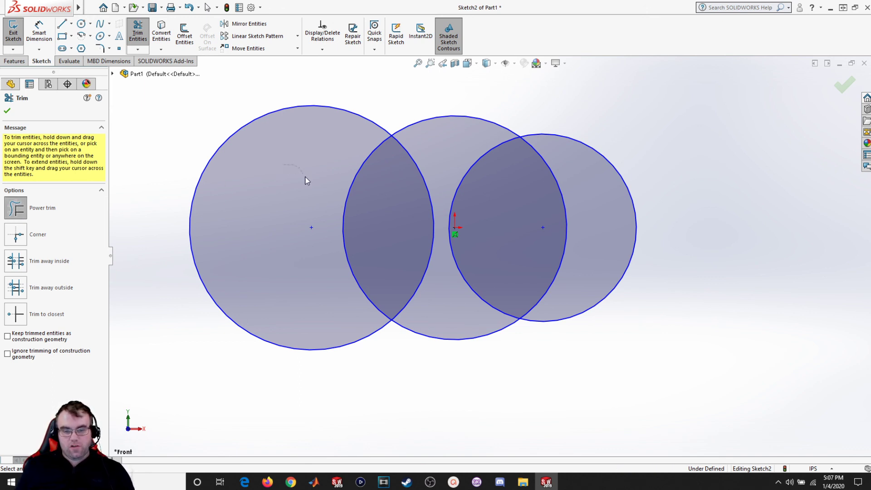
mouse_move(306, 181)
mouse_down()
mouse_move(336, 213)
mouse_move(350, 211)
mouse_up()
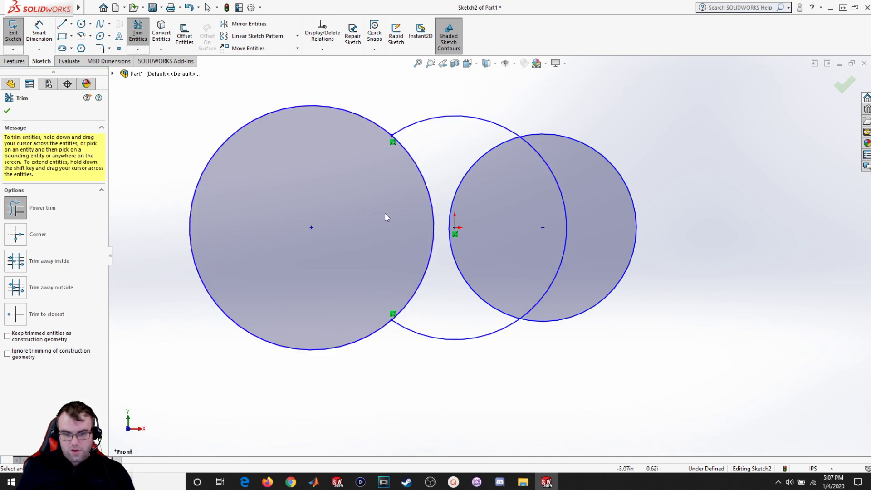
mouse_move(419, 206)
mouse_down()
mouse_move(459, 188)
mouse_move(488, 201)
mouse_move(567, 202)
mouse_up()
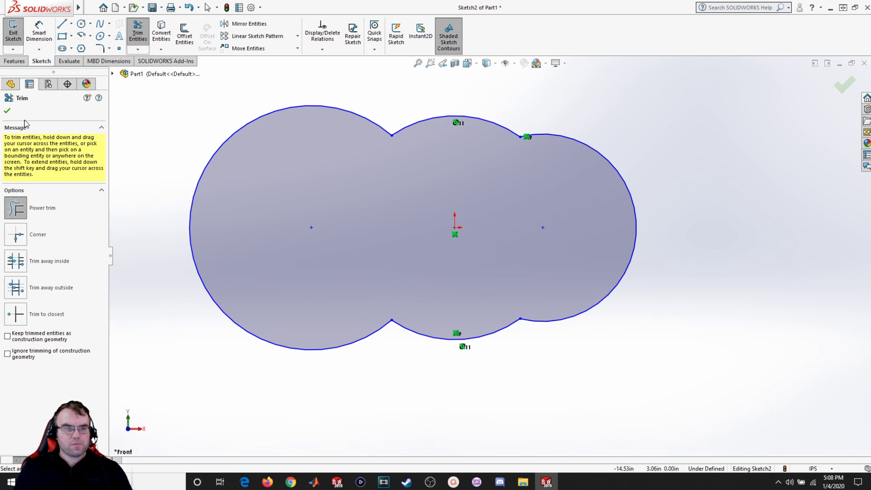
click(7, 110)
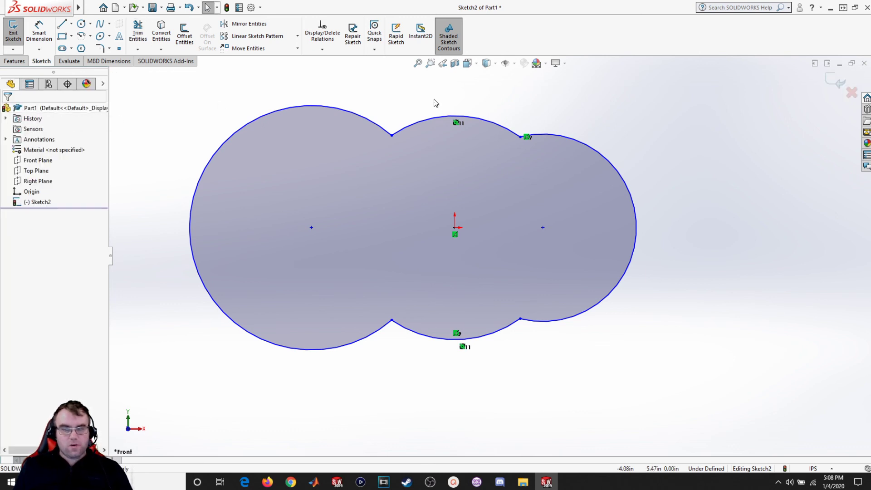